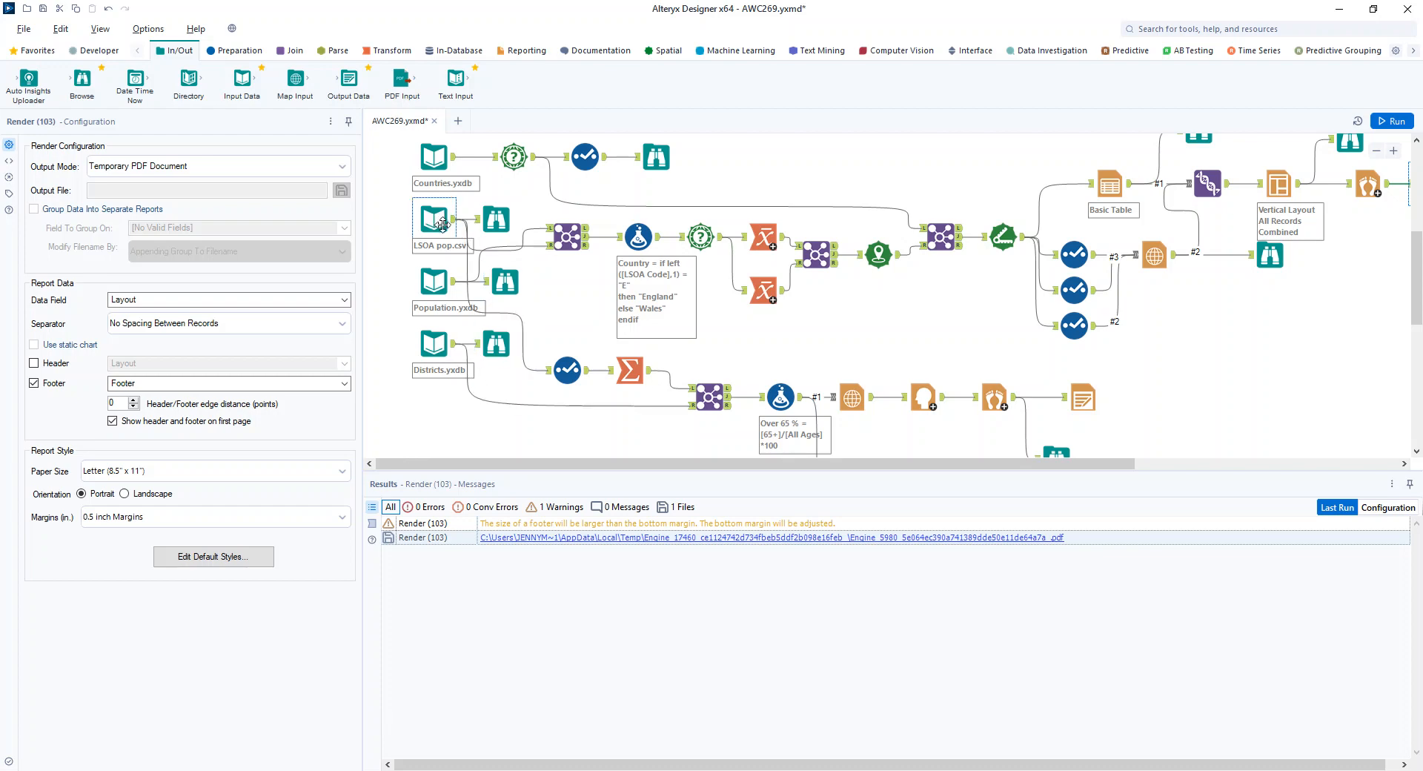
# - Review the field types in the Select tool, the Summarize grouping and sums, and the Districts.yxdb boundary map
pyautogui.click(552, 366)
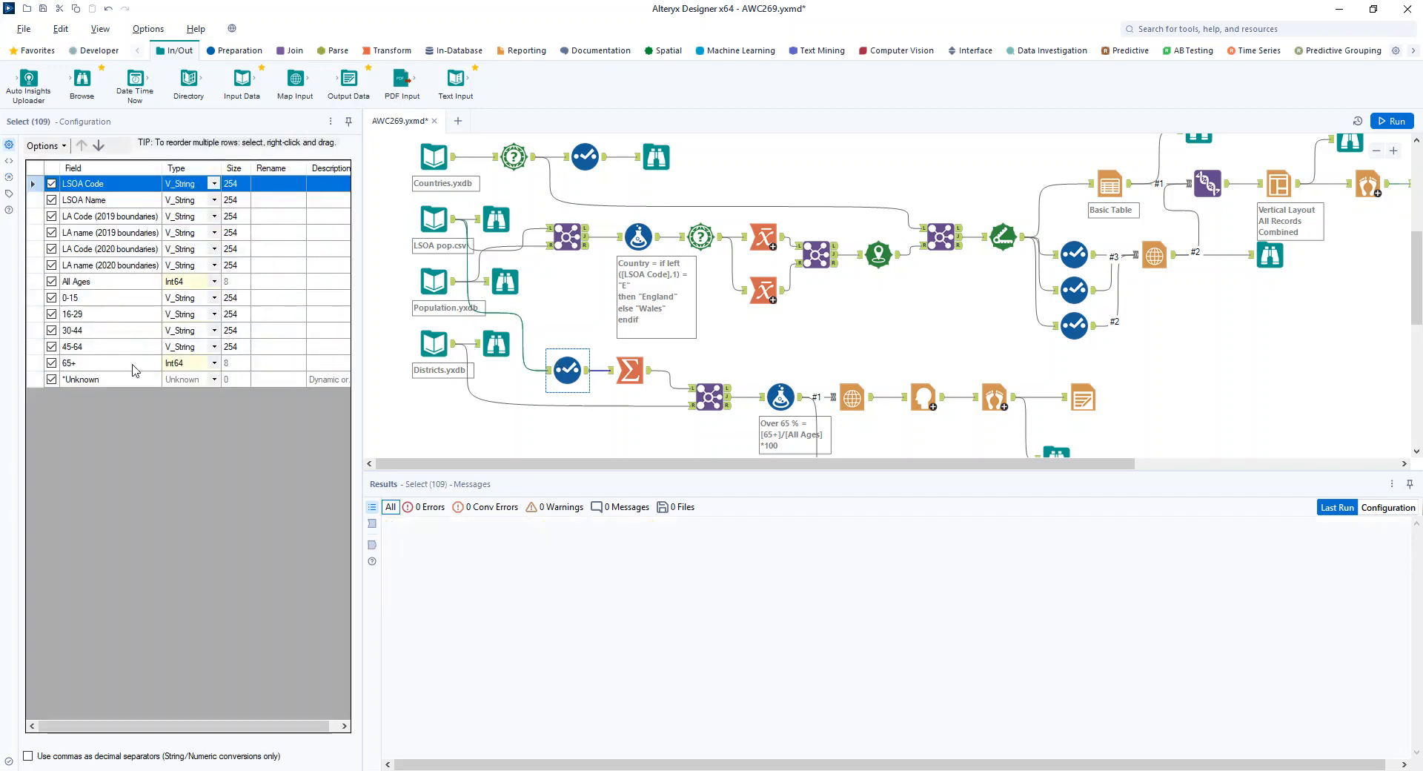
pyautogui.click(637, 363)
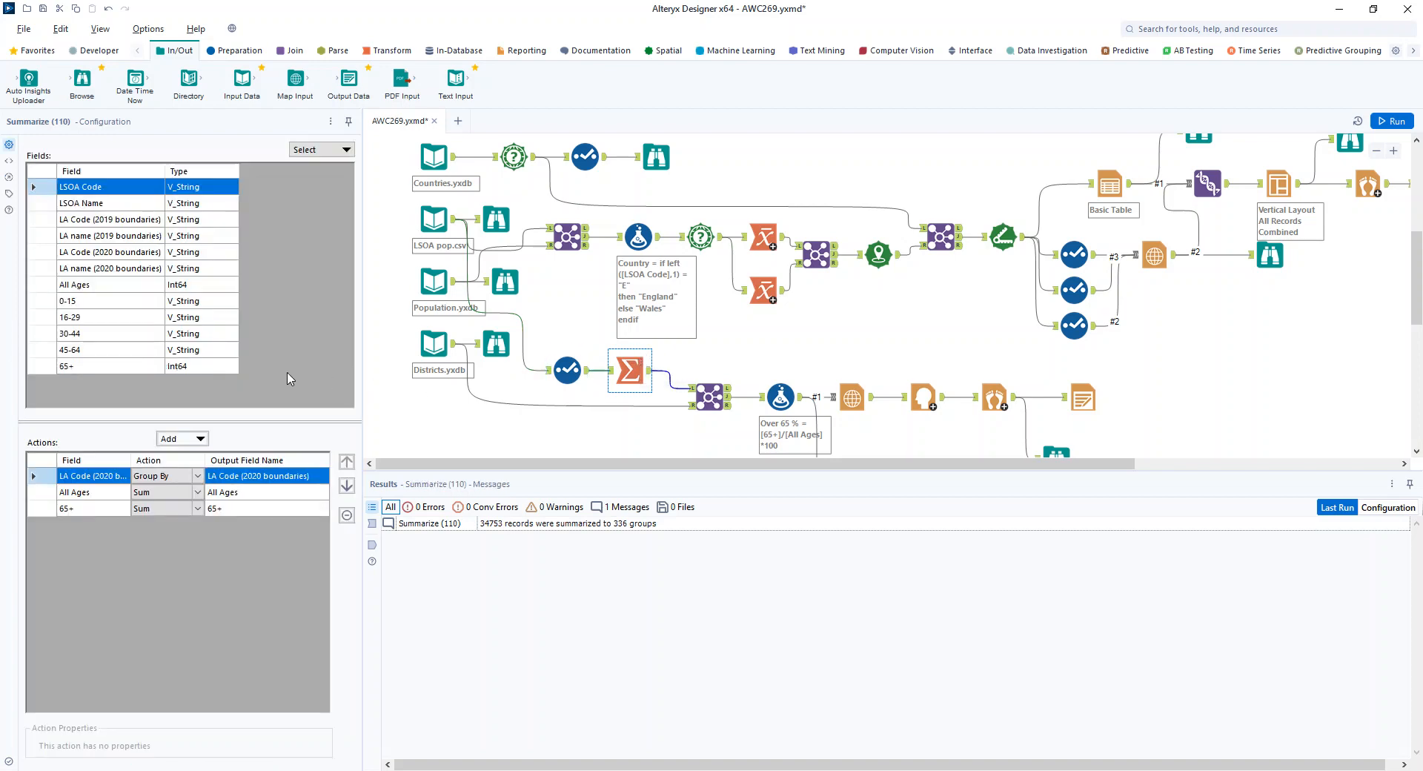
pyautogui.click(482, 354)
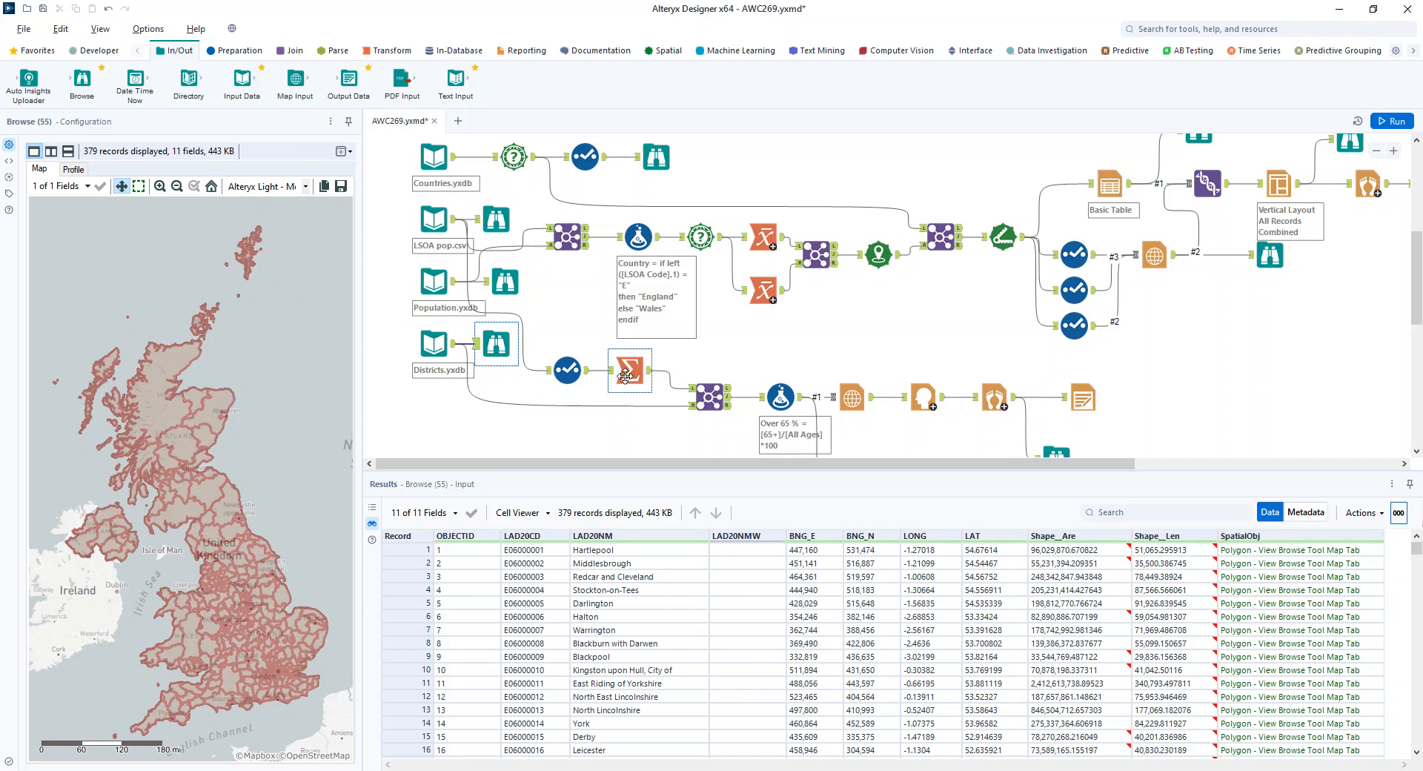
# - Inspect the district Join's data against the Summarize input's LA Code (2020 boundaries), and view the Over 65 % formula
pyautogui.click(728, 402)
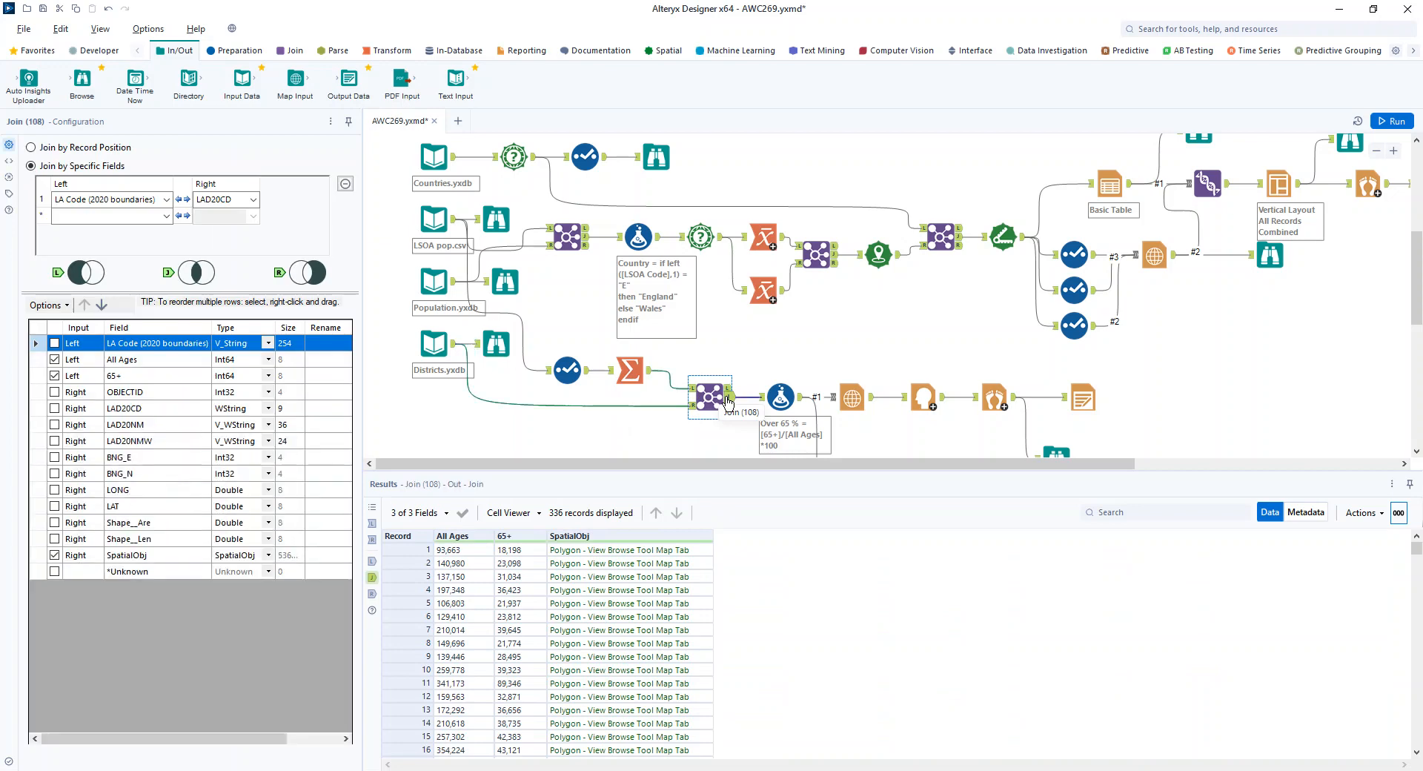
pyautogui.click(691, 387)
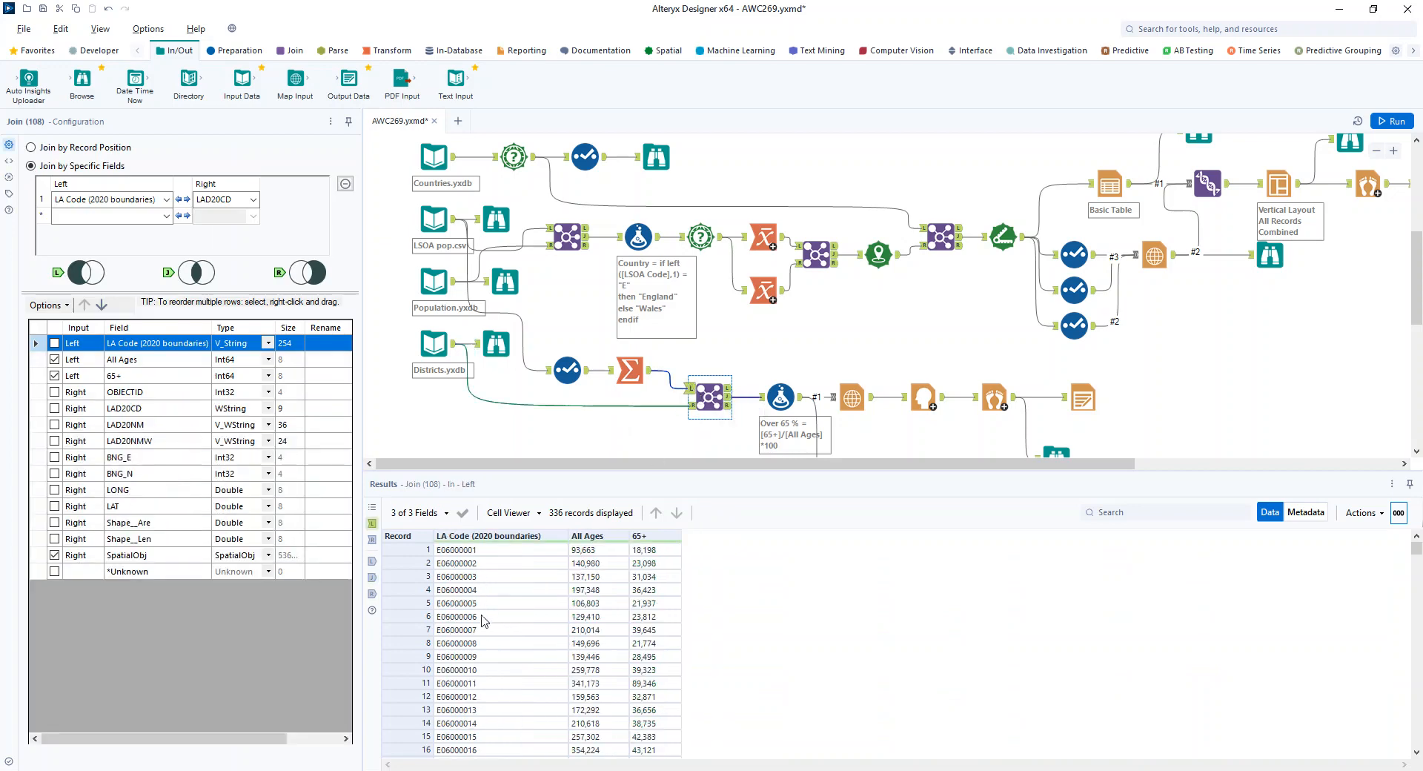
pyautogui.click(610, 370)
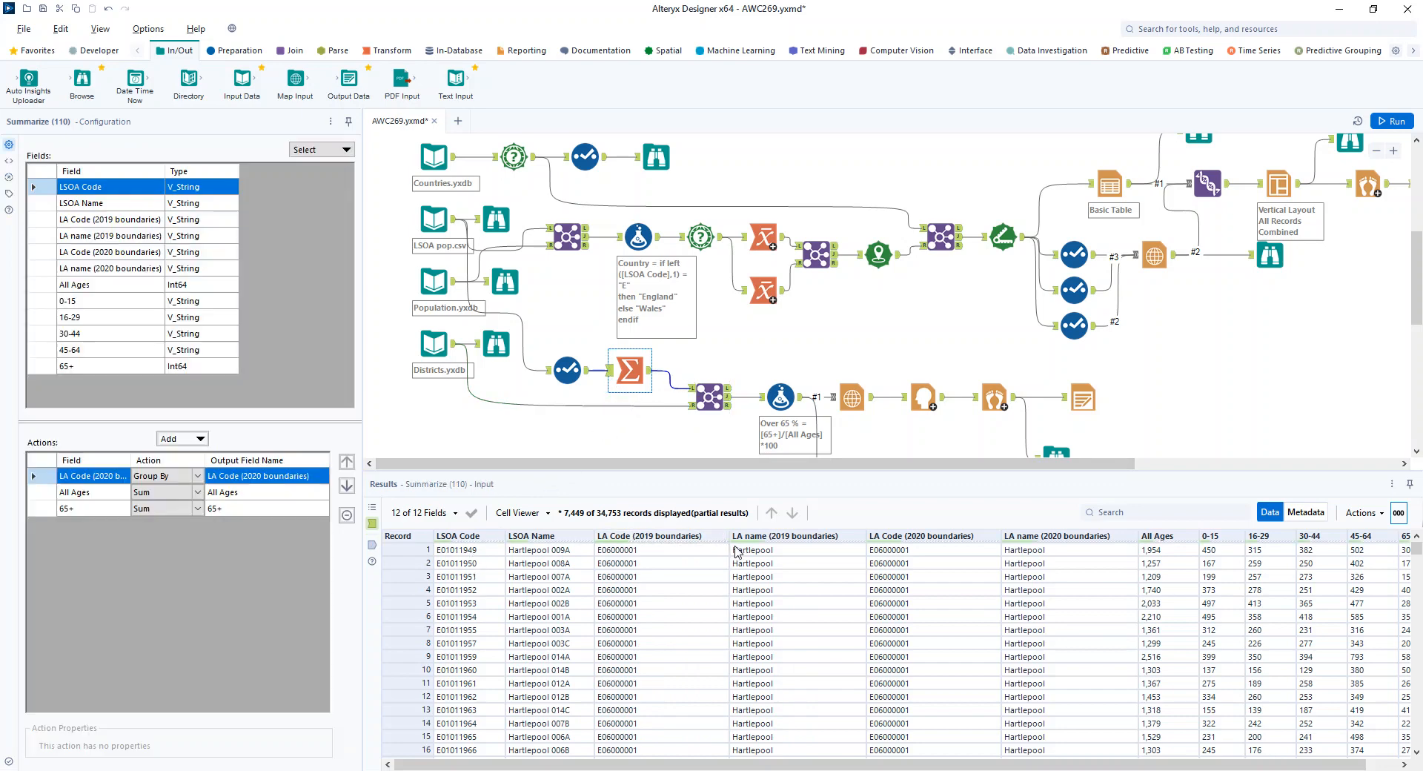
pyautogui.click(881, 552)
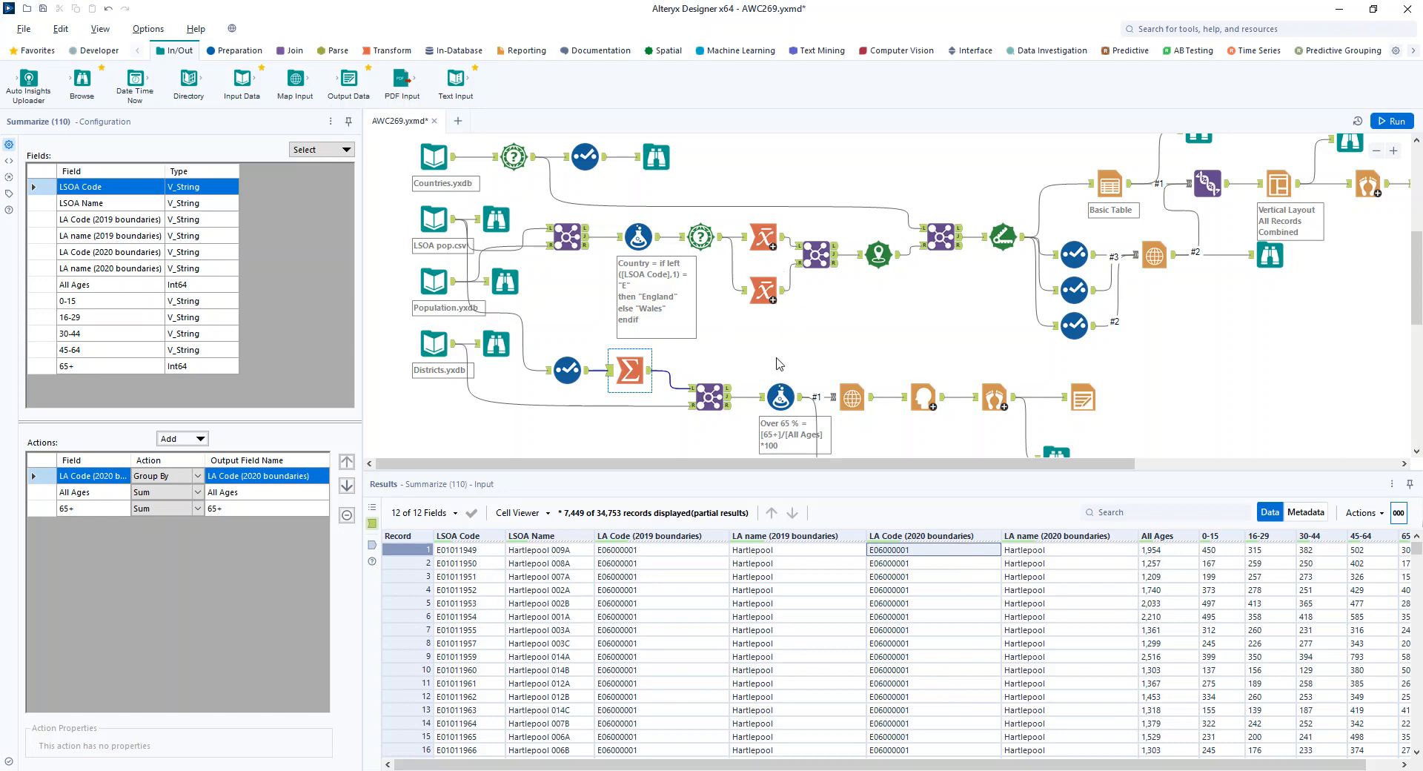
pyautogui.click(712, 390)
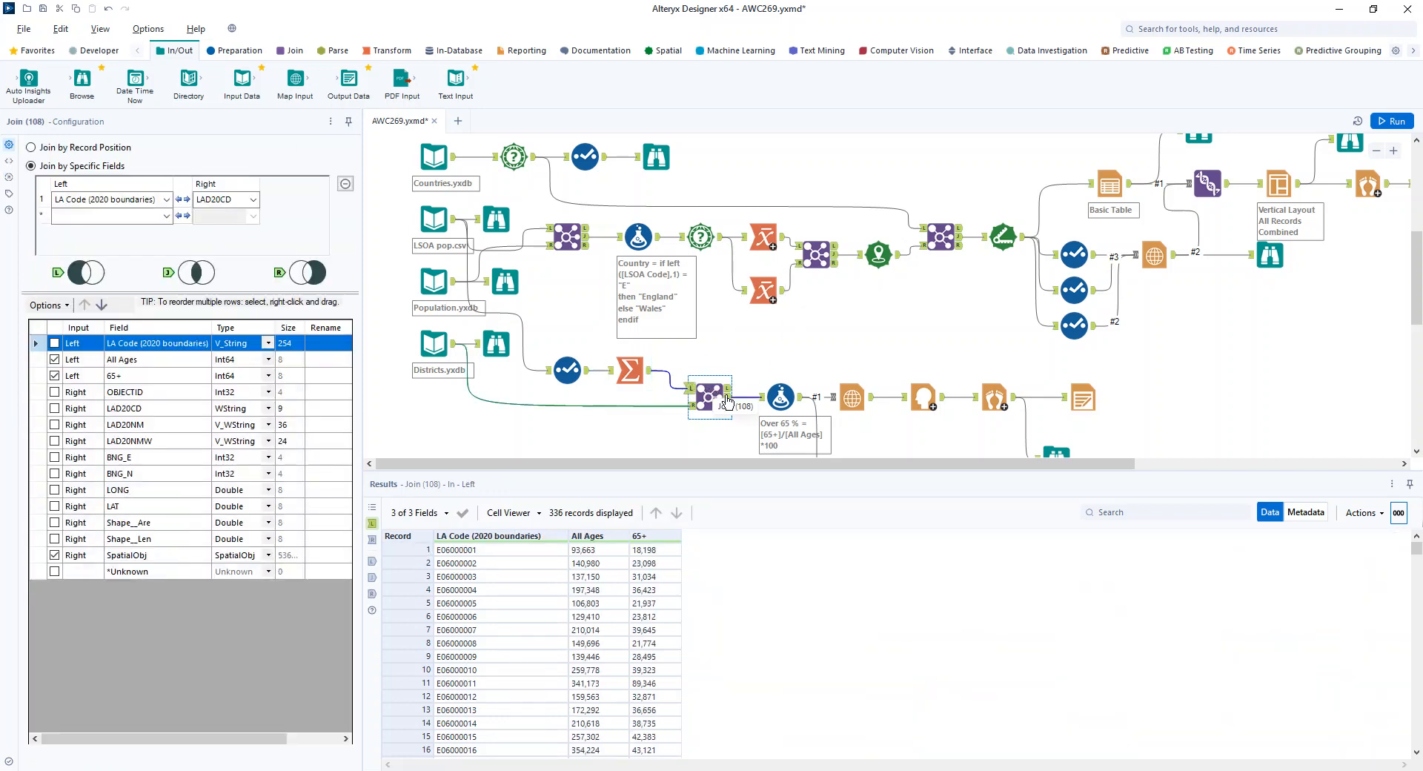
pyautogui.click(778, 398)
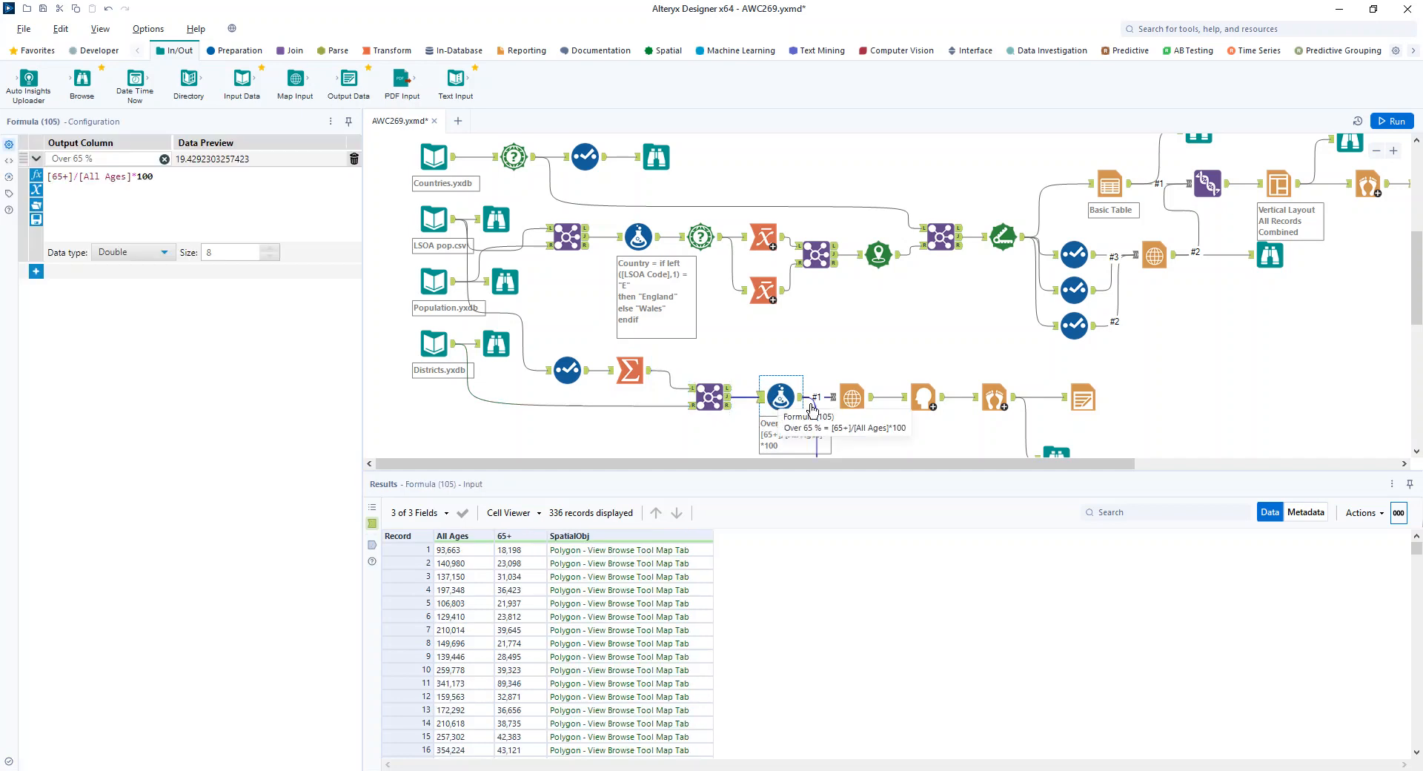
# - Examine the Report Map's general settings and the spatial and thematic fields of data connection #1
pyautogui.click(849, 398)
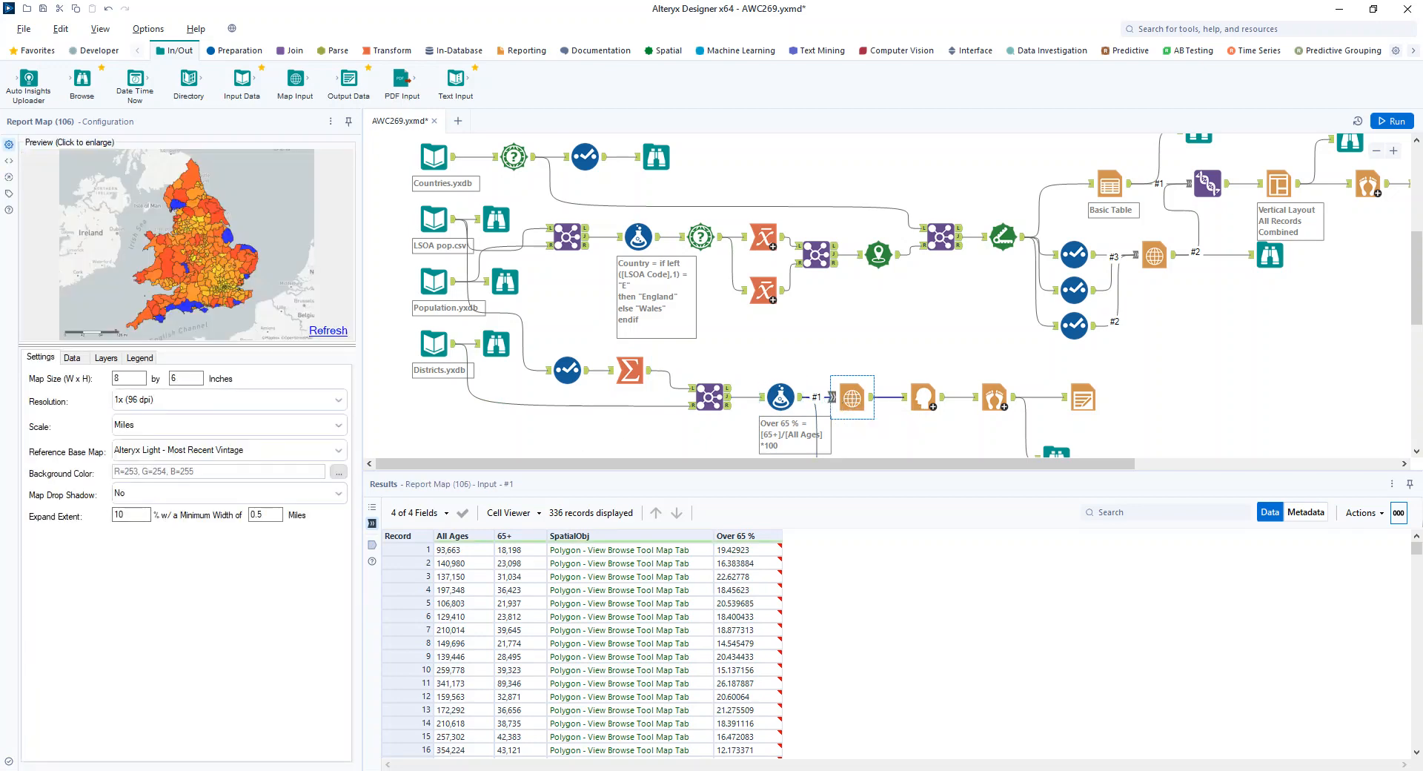
pyautogui.click(74, 356)
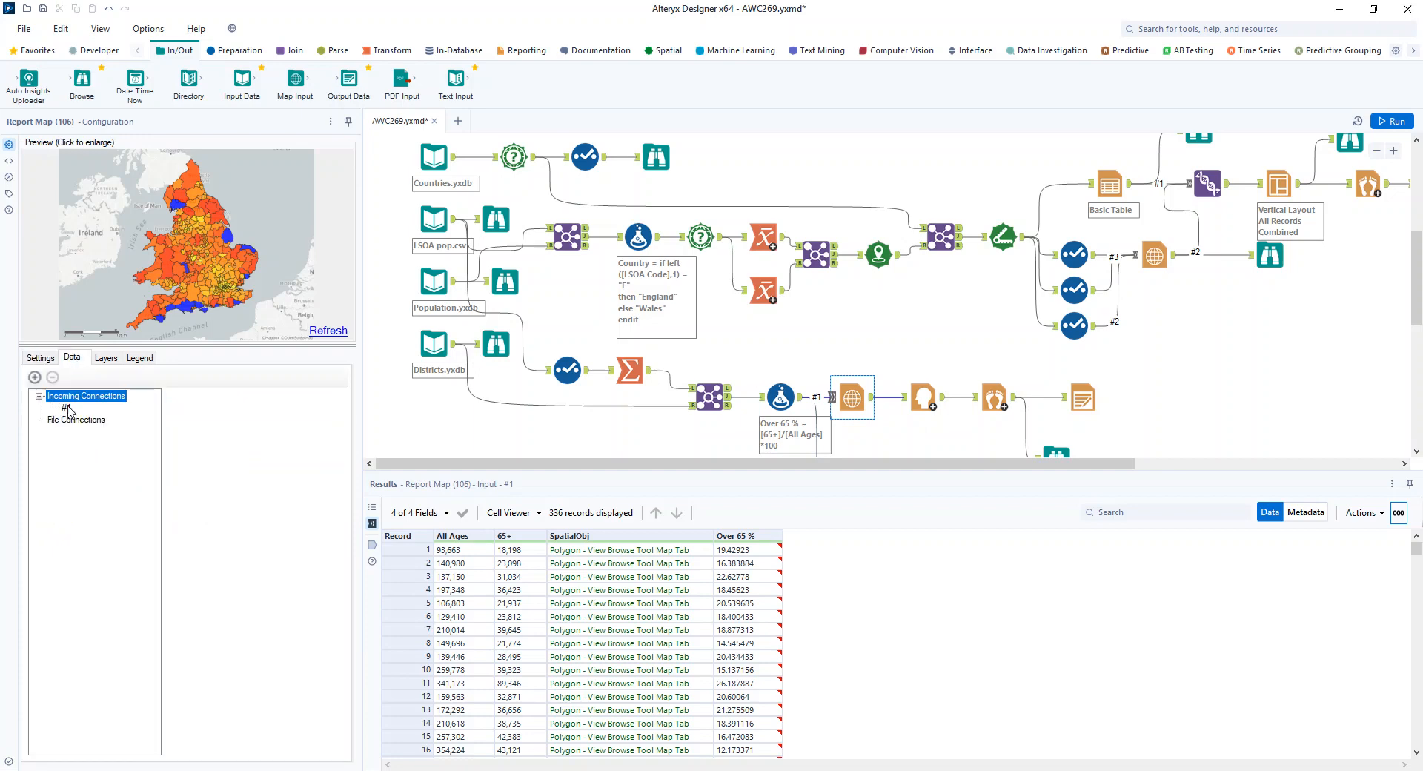
pyautogui.click(67, 407)
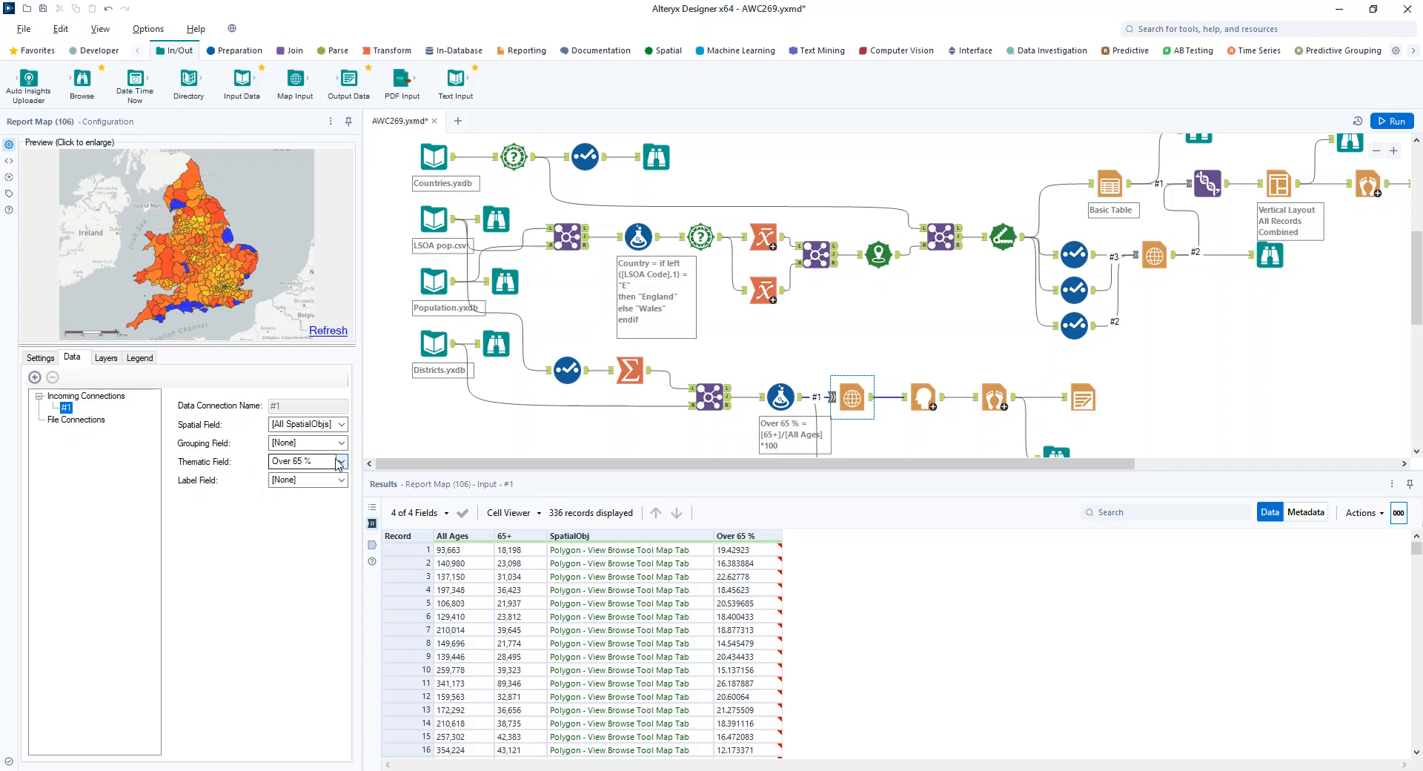
# - View the Report Map's option for adding a polygons layer from connection #1 and expand the % layer
pyautogui.click(106, 362)
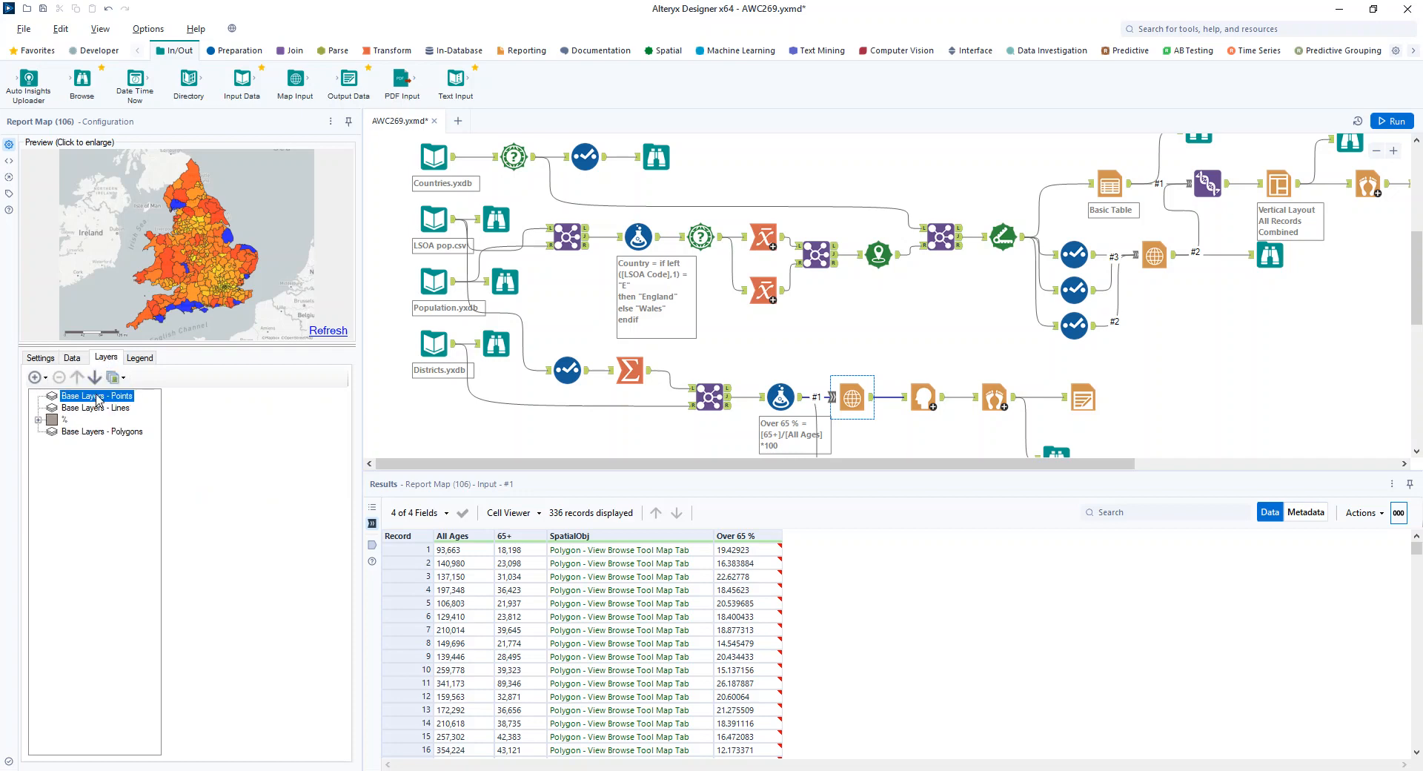
pyautogui.click(37, 377)
pyautogui.moveTo(81, 431)
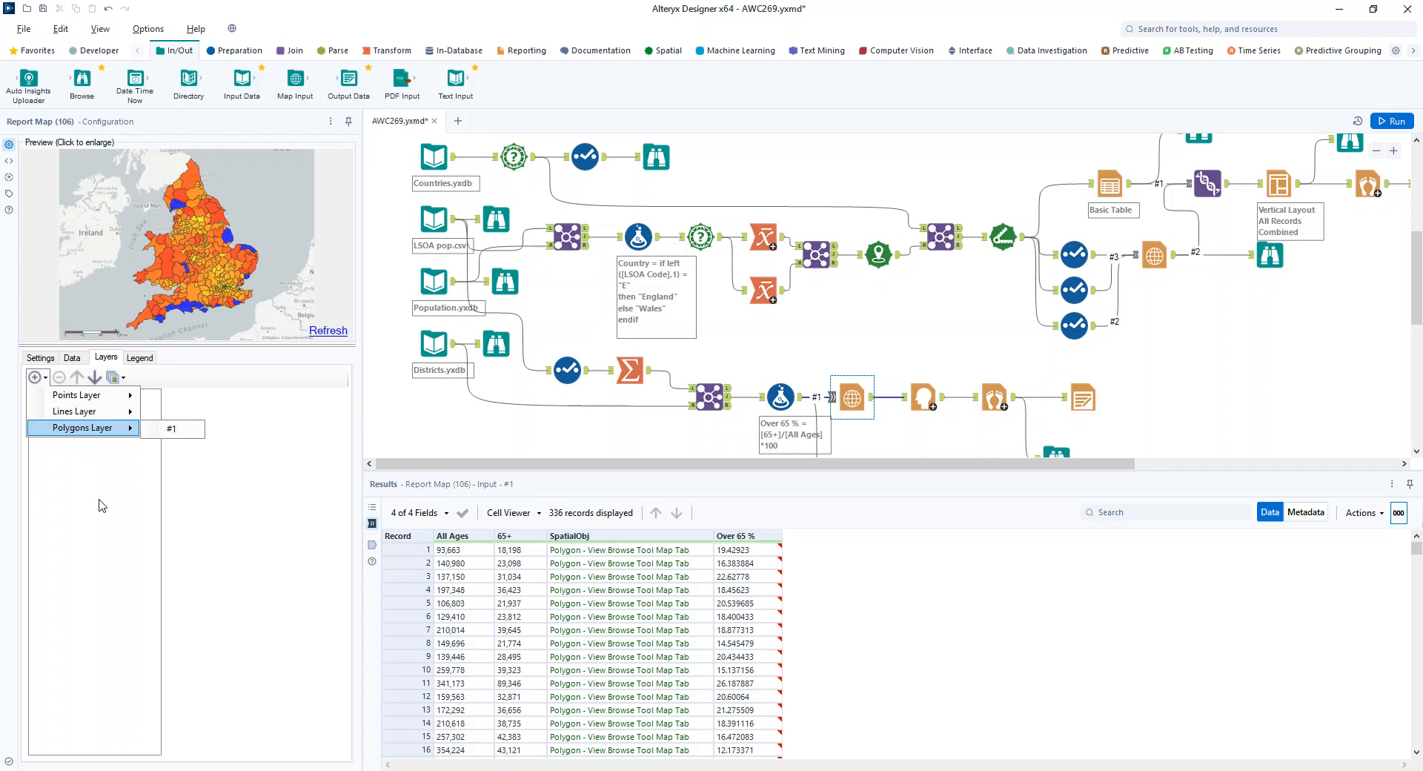
pyautogui.click(172, 429)
pyautogui.click(38, 420)
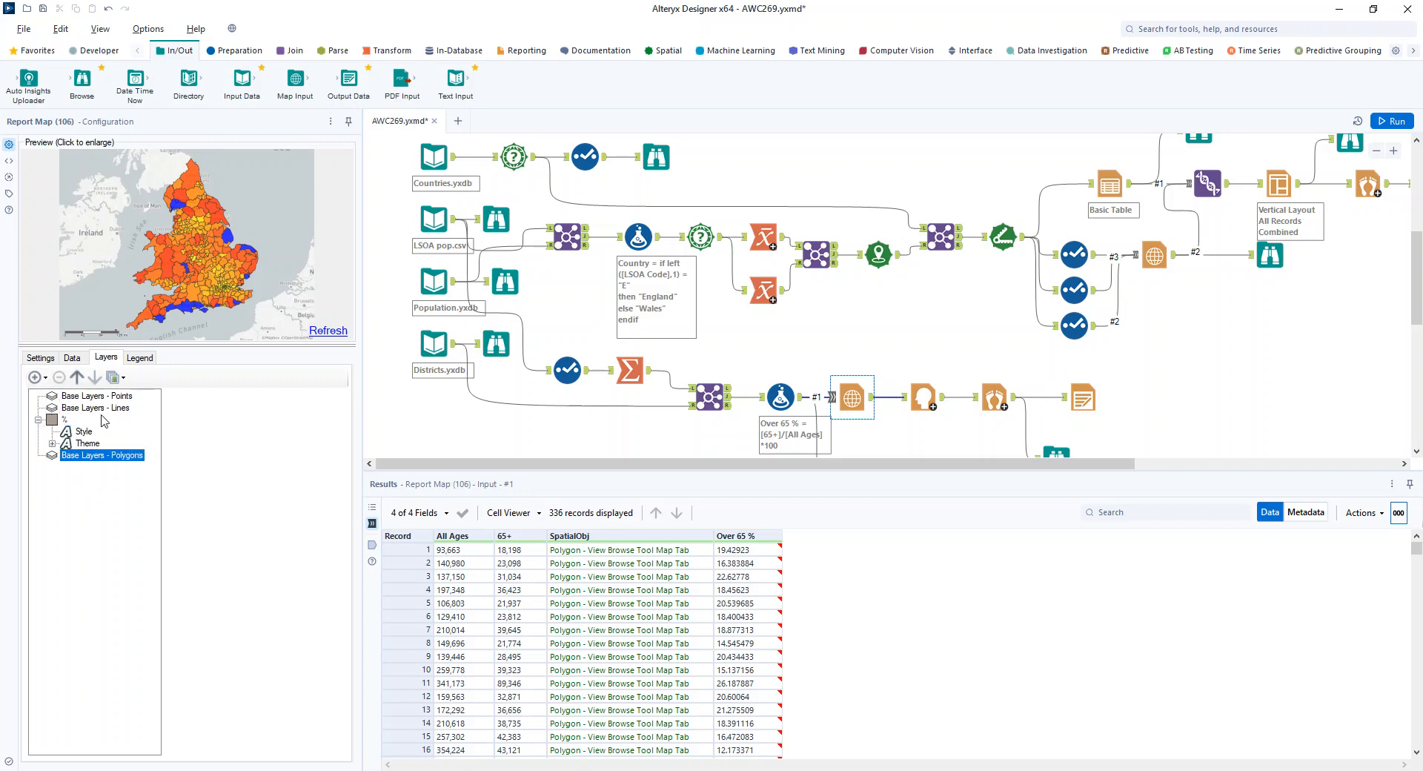
# - Examine the % layer's outline and fill style, its theme colours and cutoff values, and the expanded theme ranges
pyautogui.click(87, 447)
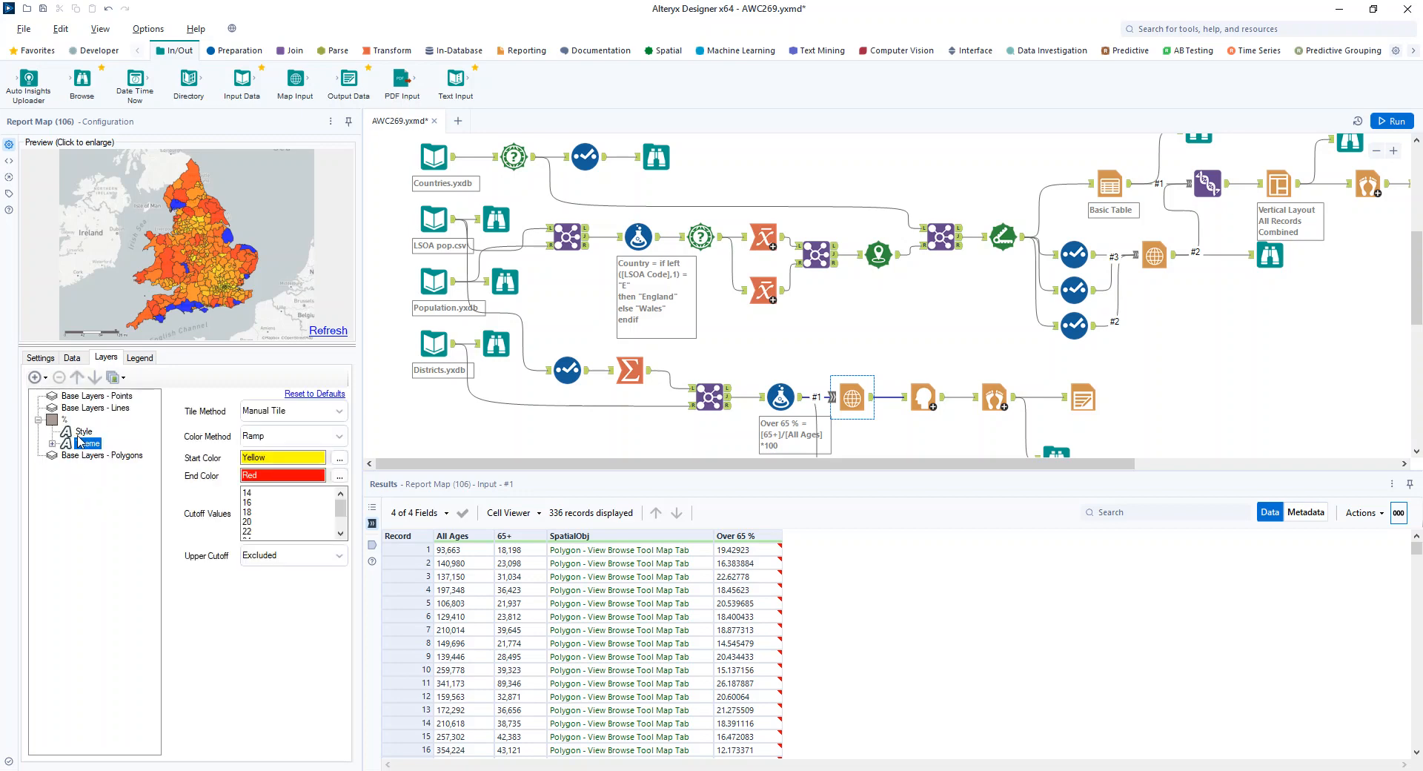
pyautogui.click(83, 431)
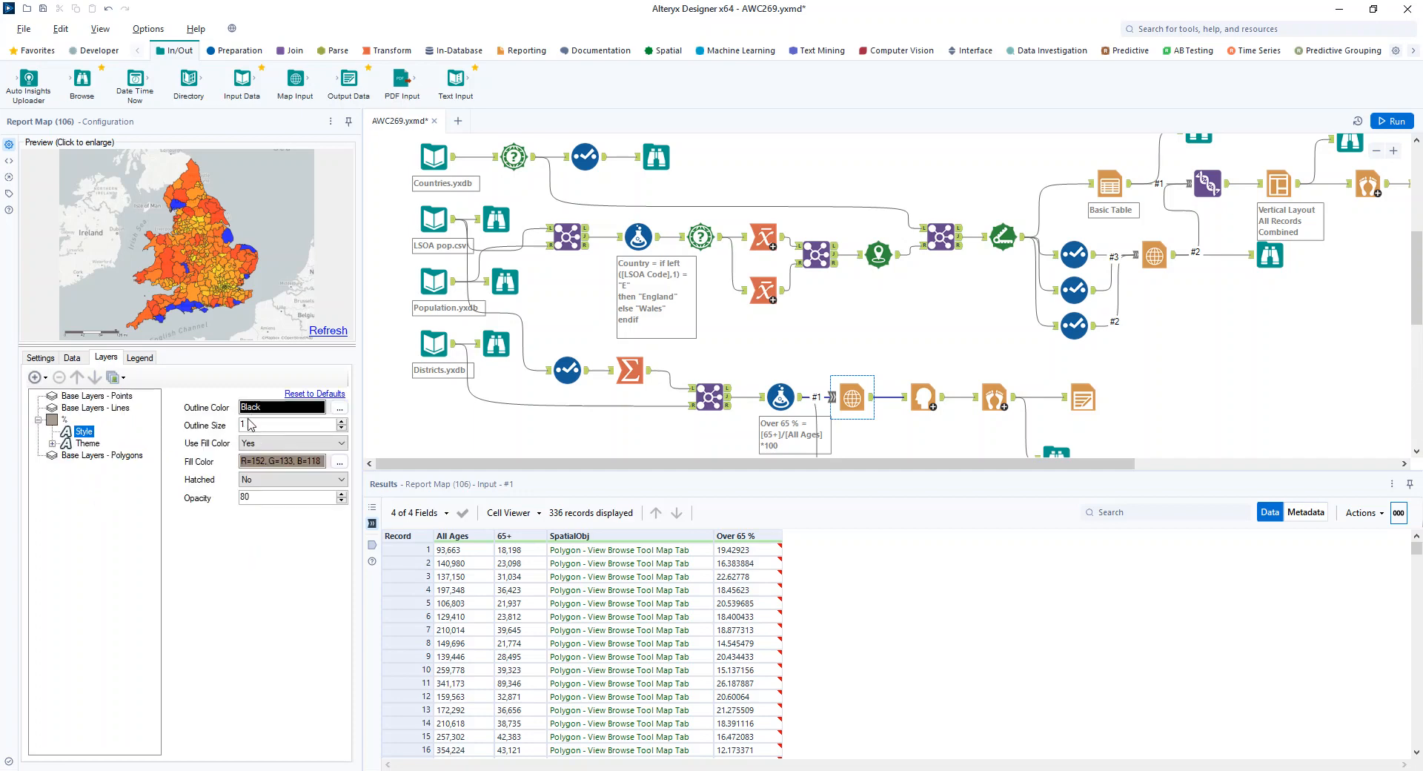
pyautogui.click(93, 444)
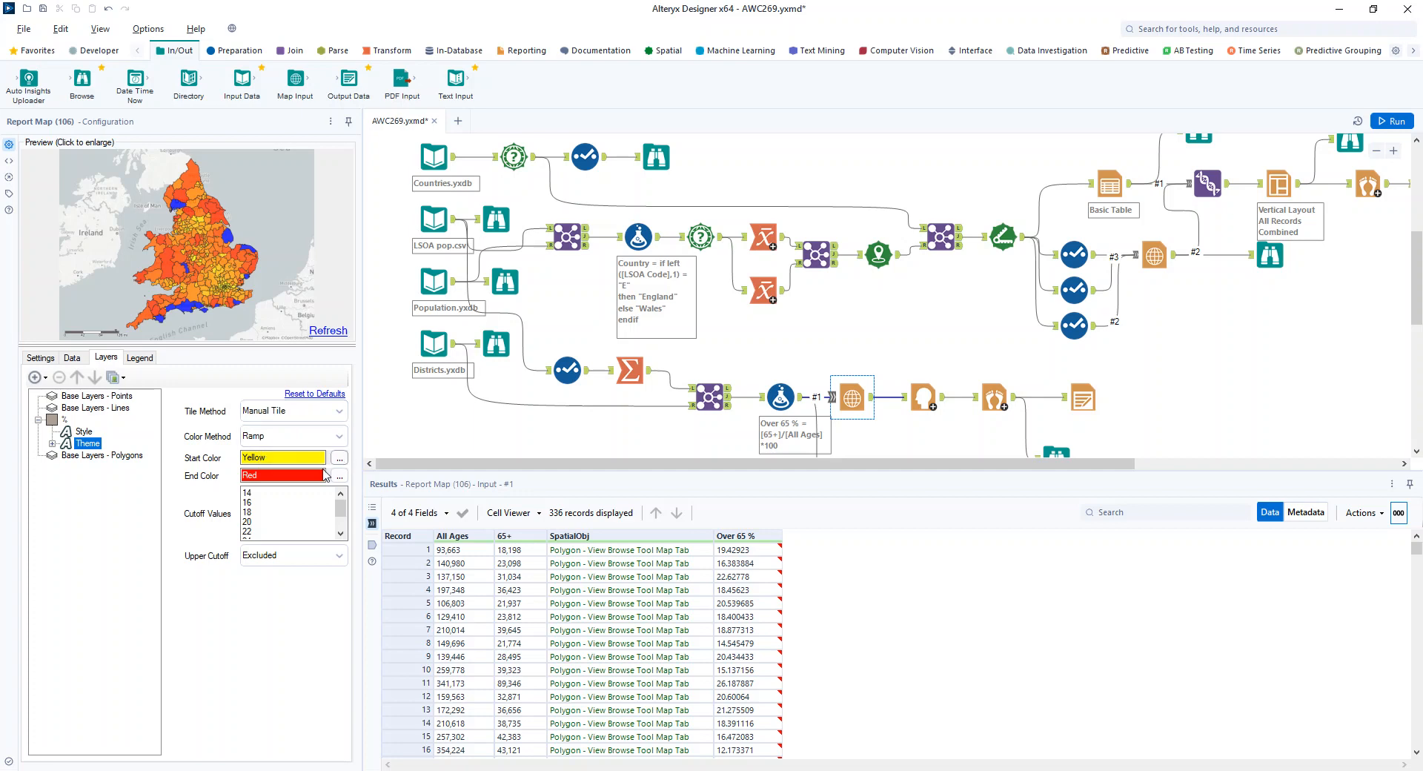
pyautogui.click(258, 492)
pyautogui.scroll(-1, 253, 494)
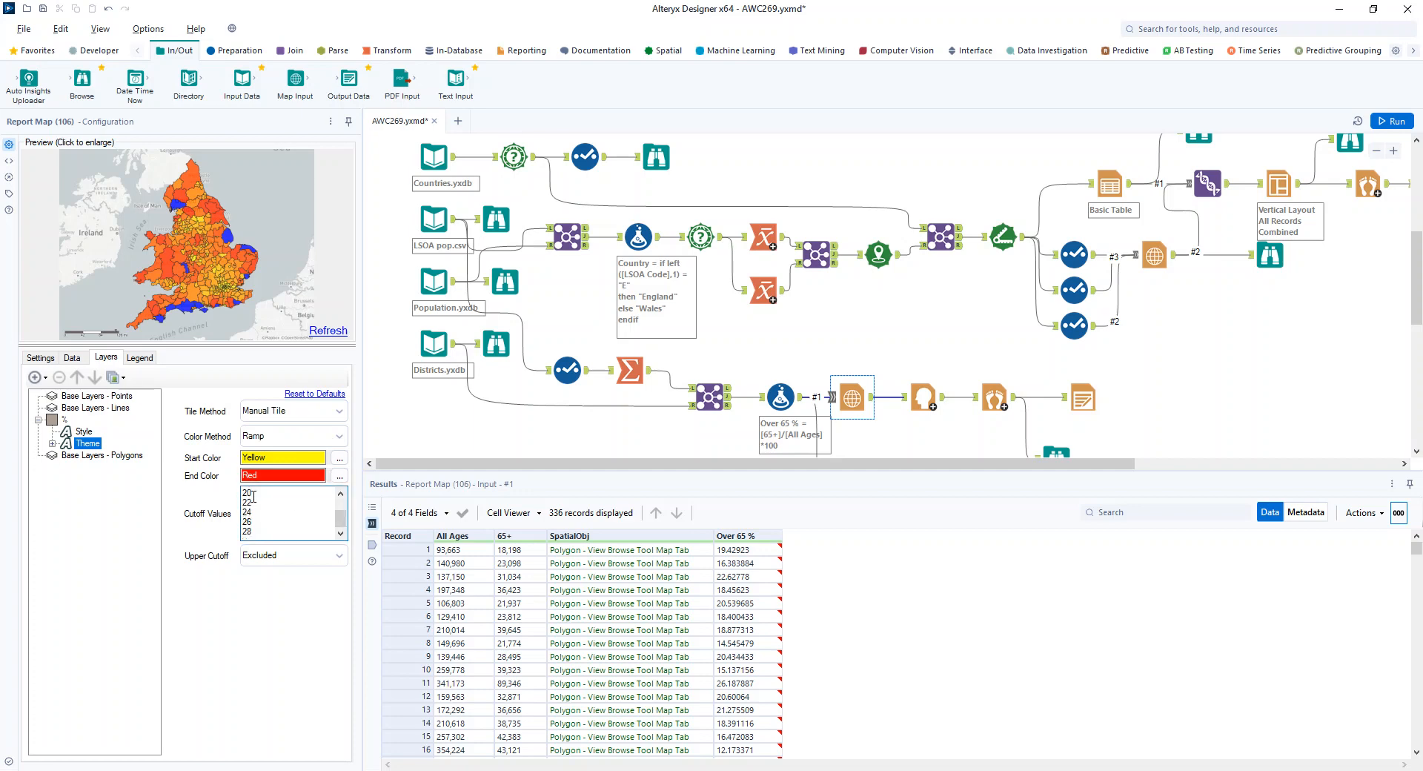
pyautogui.click(52, 443)
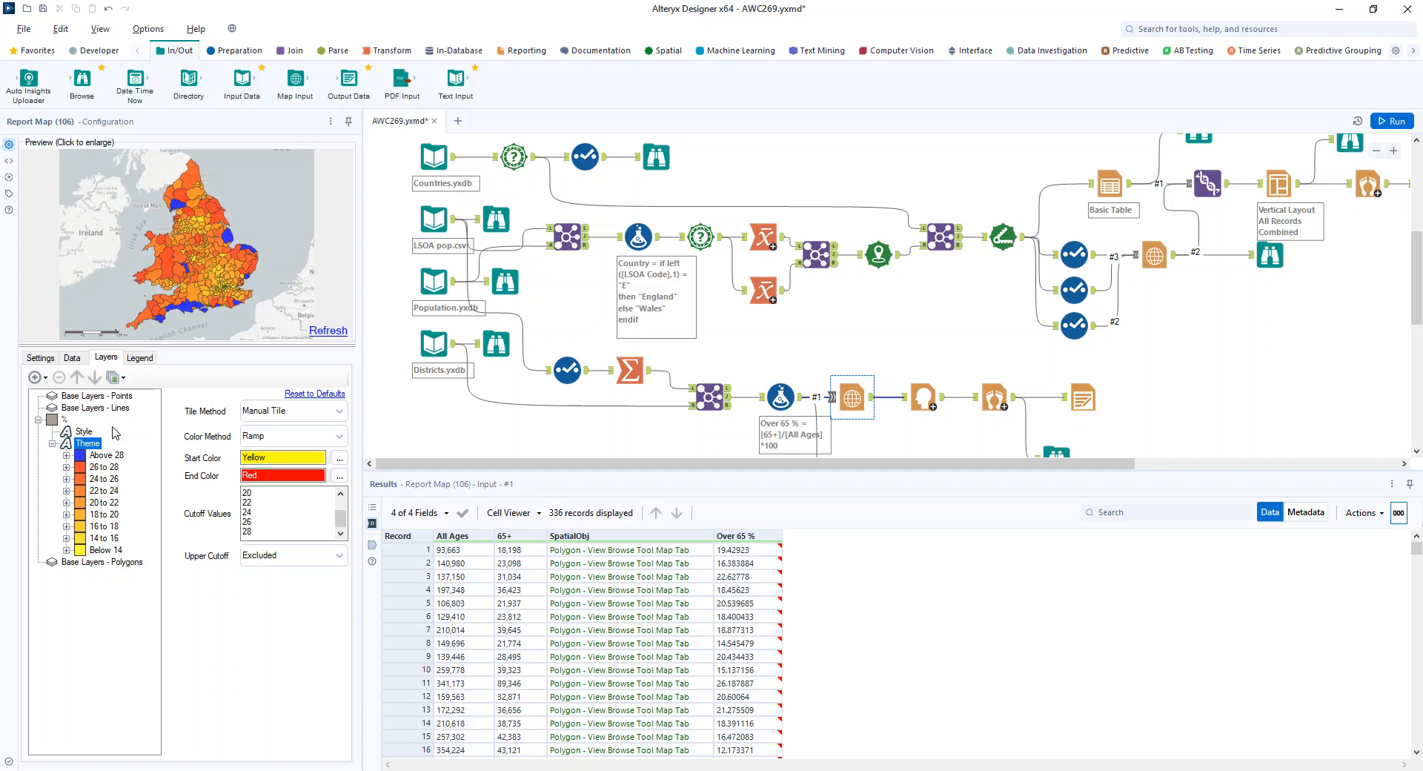
# - Review the map report's header title and logo settings and the footer's copyright and information text
pyautogui.click(925, 399)
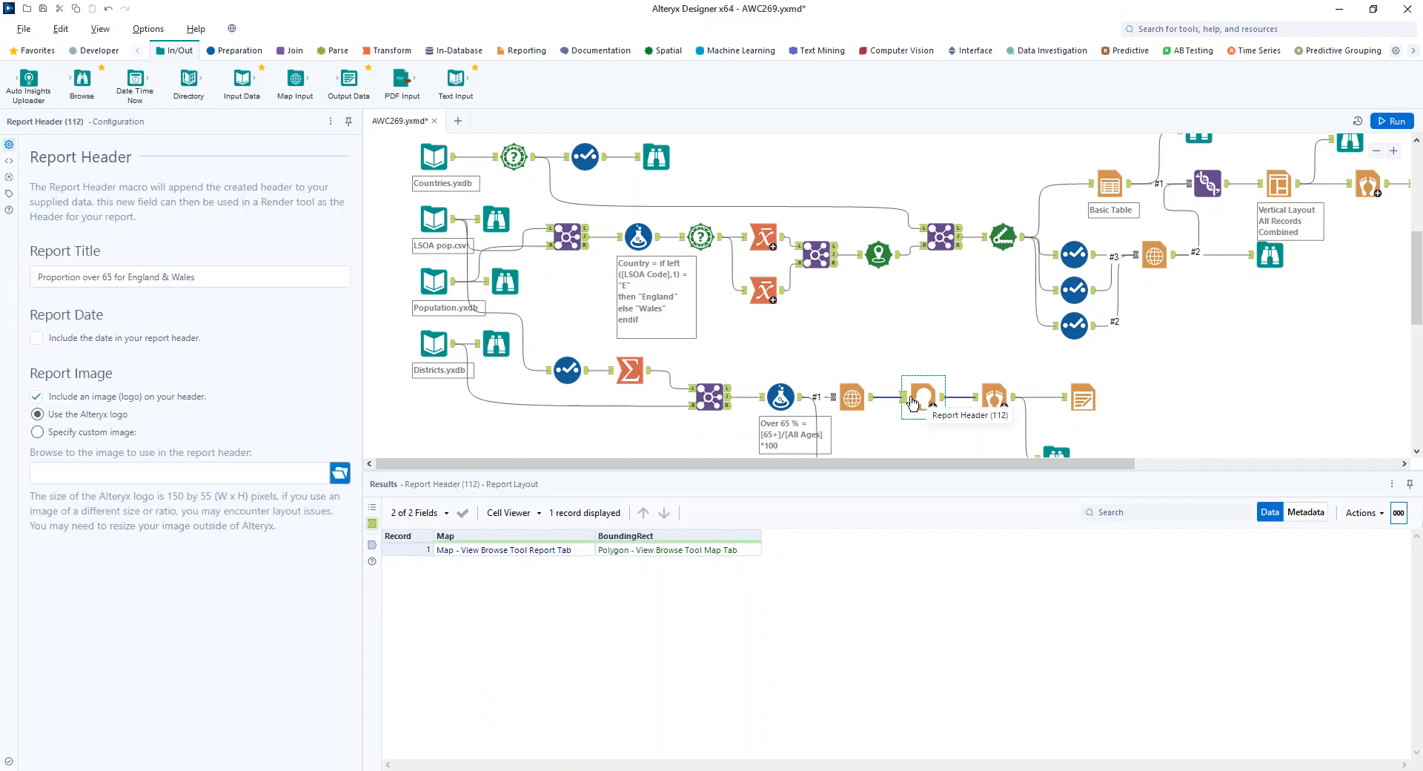
pyautogui.click(46, 280)
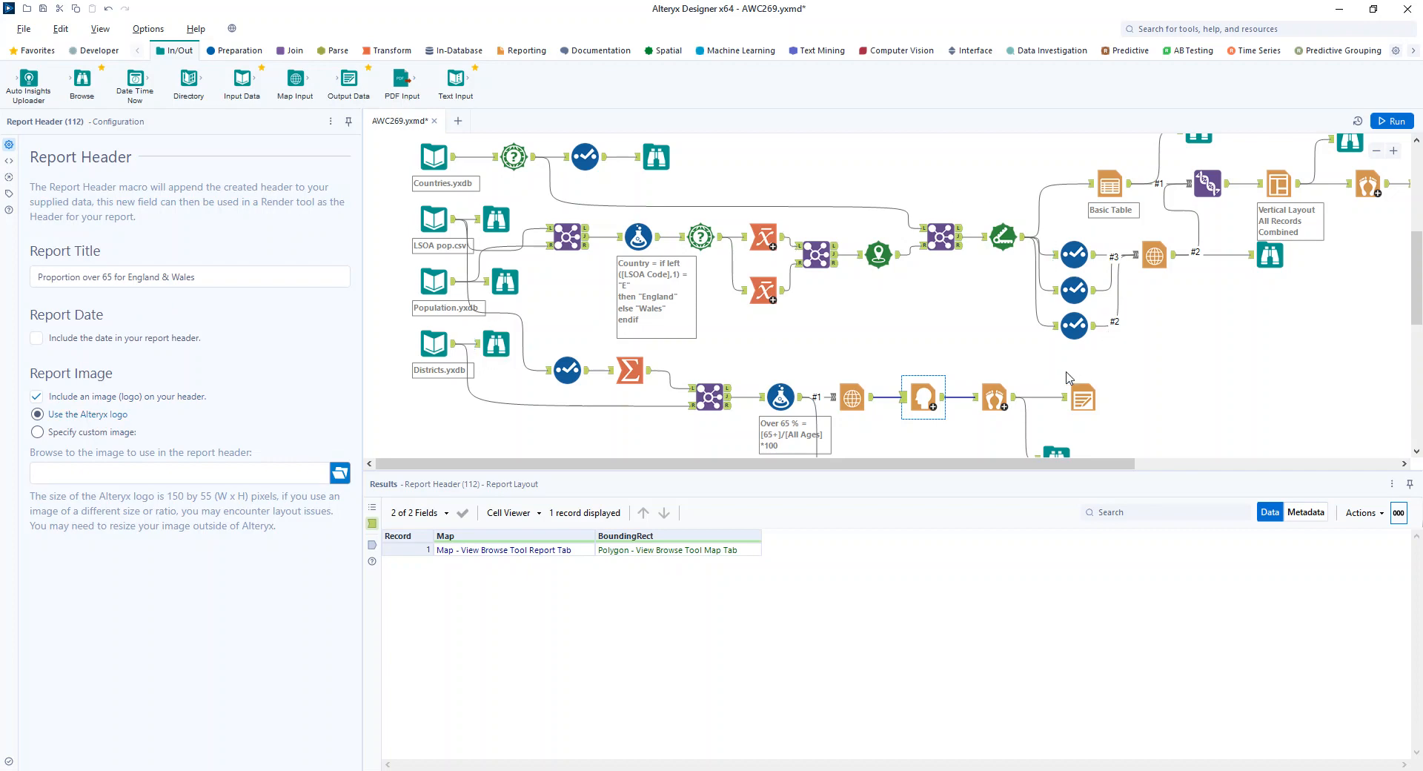
pyautogui.click(994, 396)
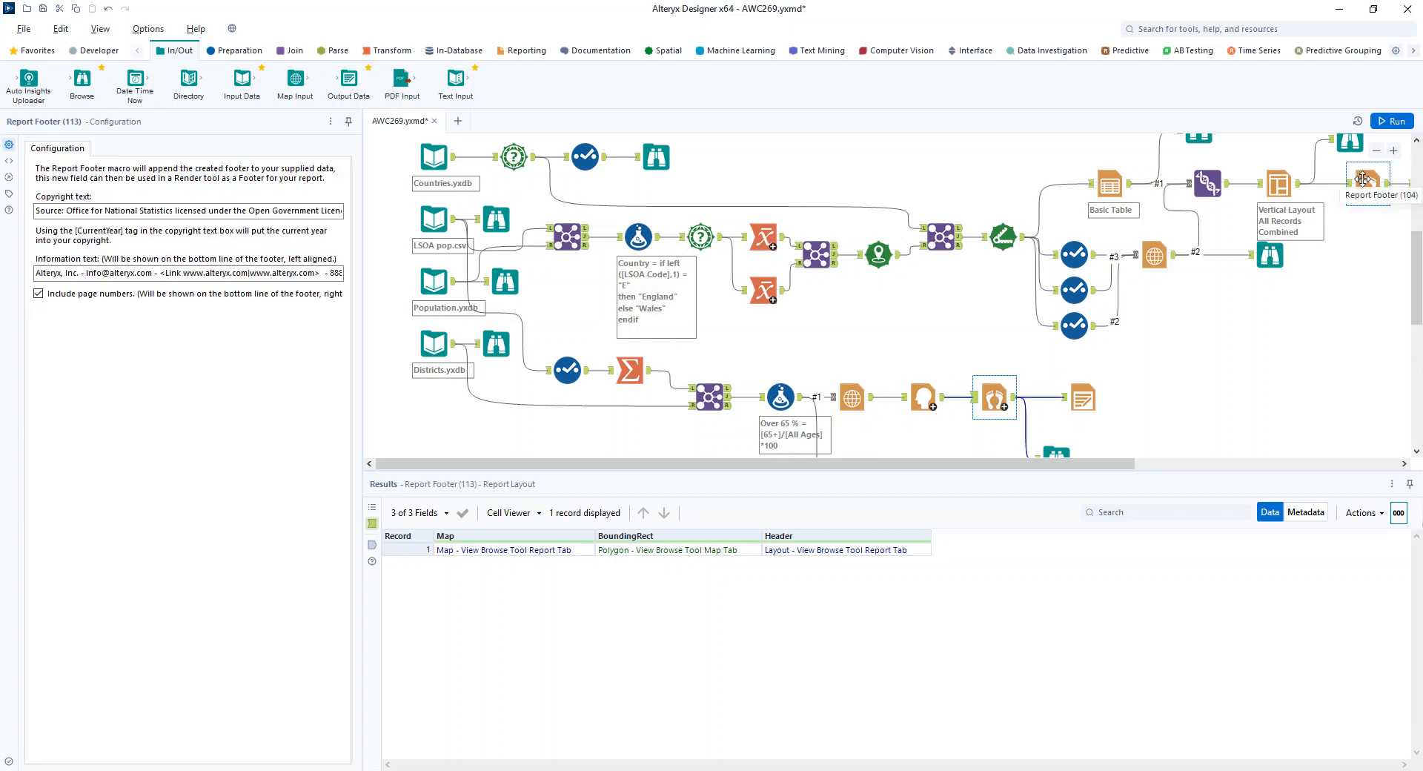
# - Check the map report's Render settings, open its output PDF in Microsoft Edge to examine the map and legend, and close it
pyautogui.click(1082, 398)
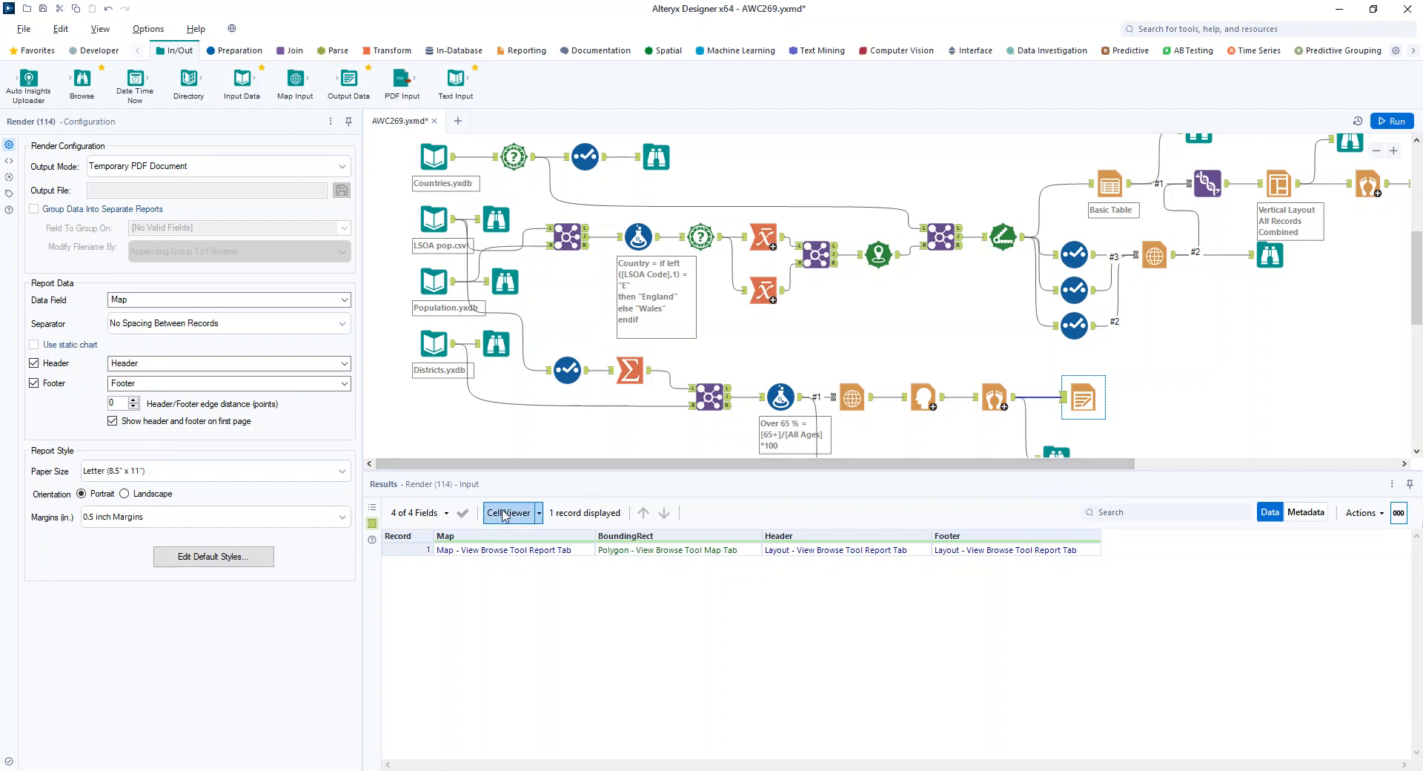
pyautogui.click(372, 507)
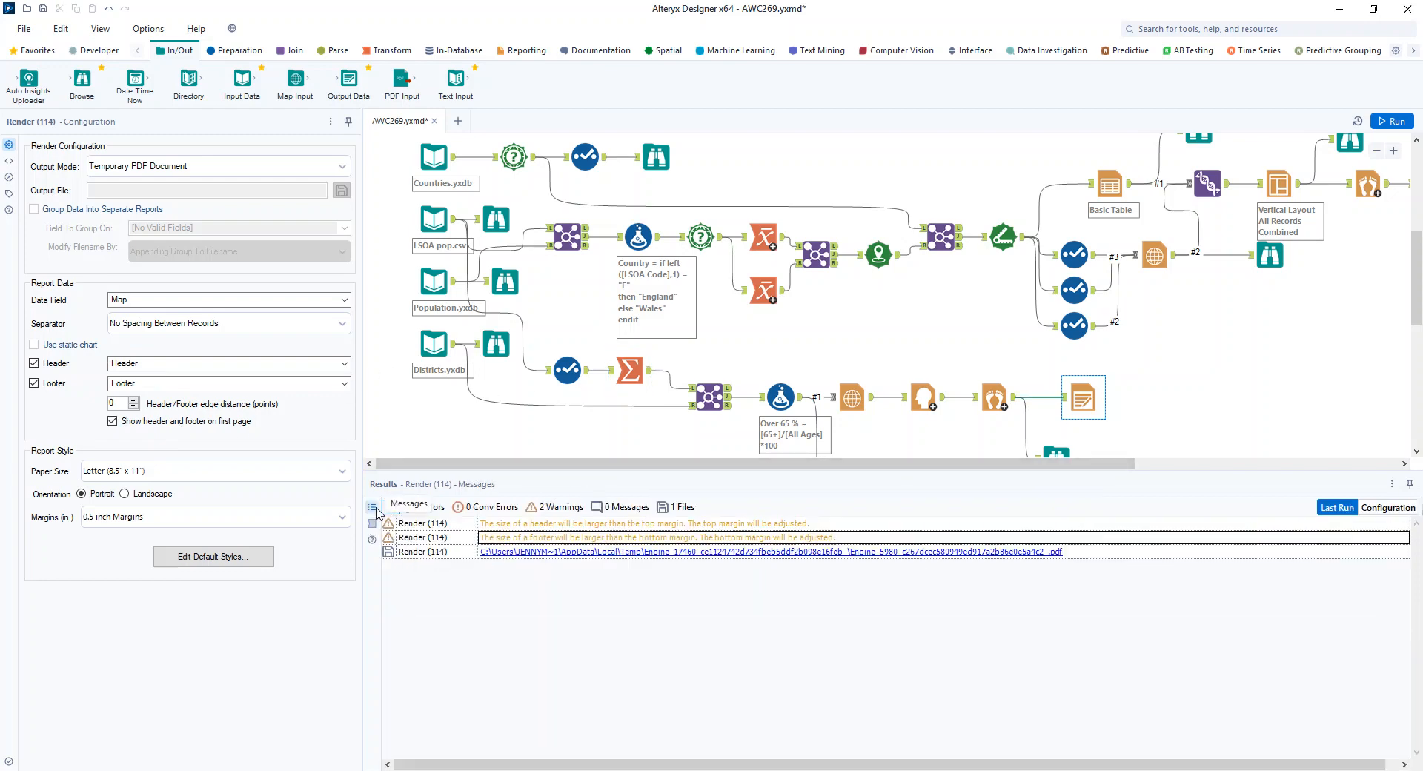
pyautogui.click(578, 552)
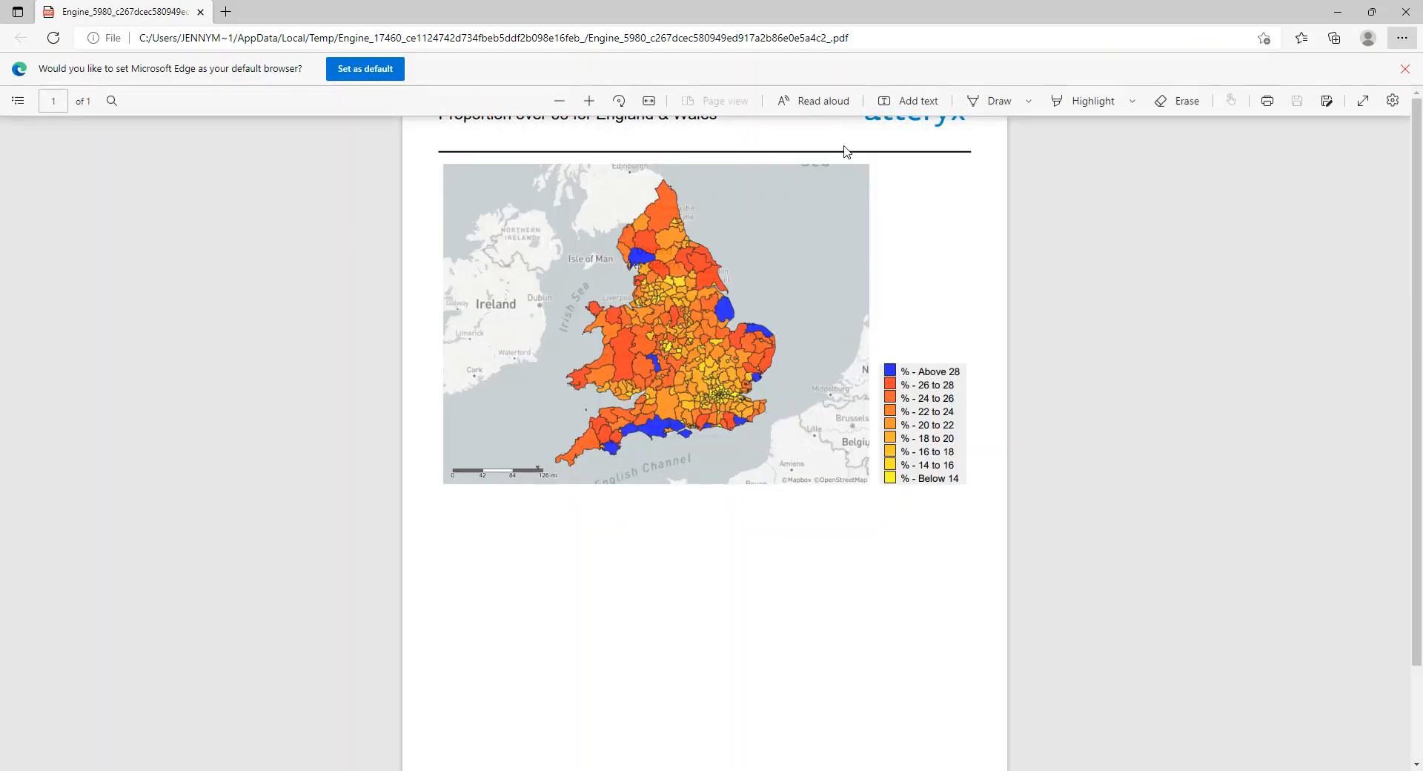
pyautogui.click(1404, 69)
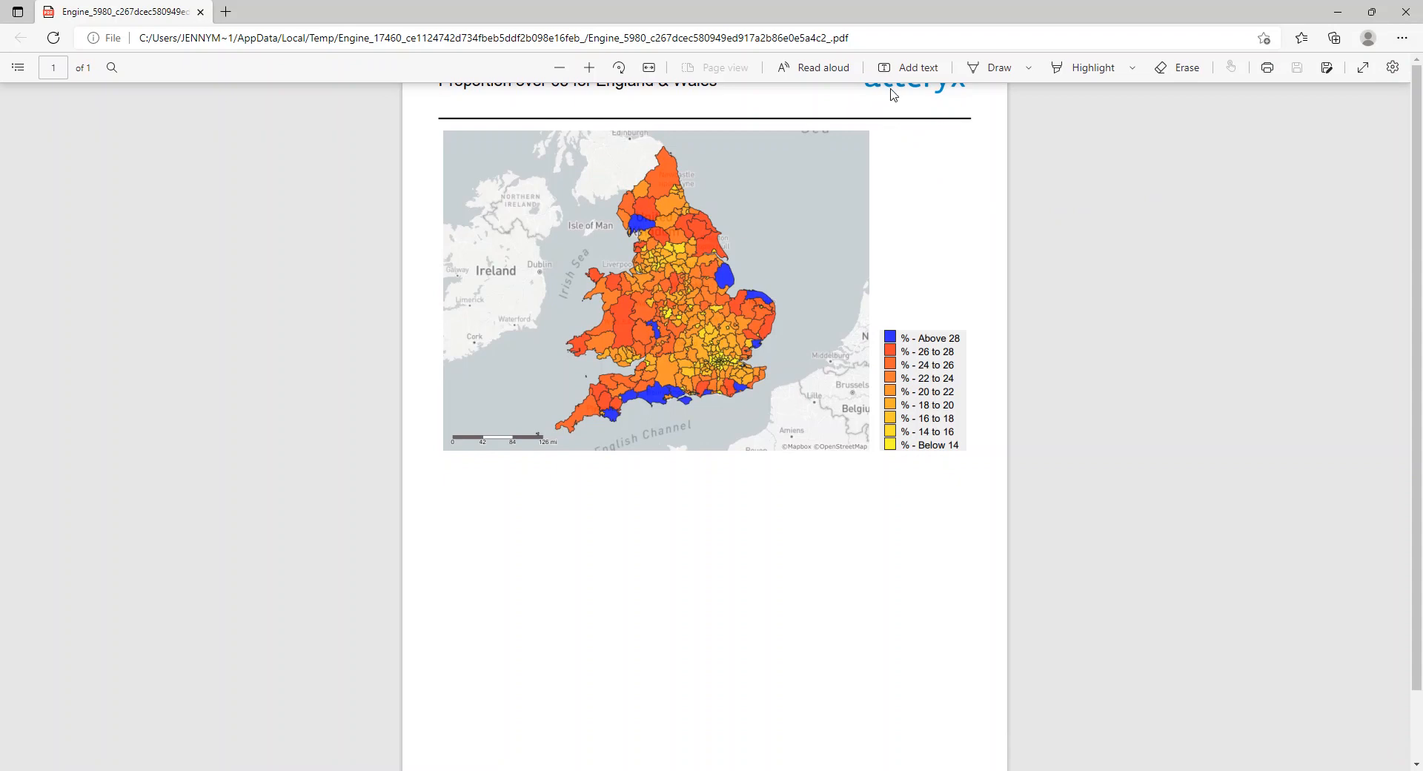
pyautogui.scroll(-2, 779, 425)
pyautogui.scroll(2, 727, 566)
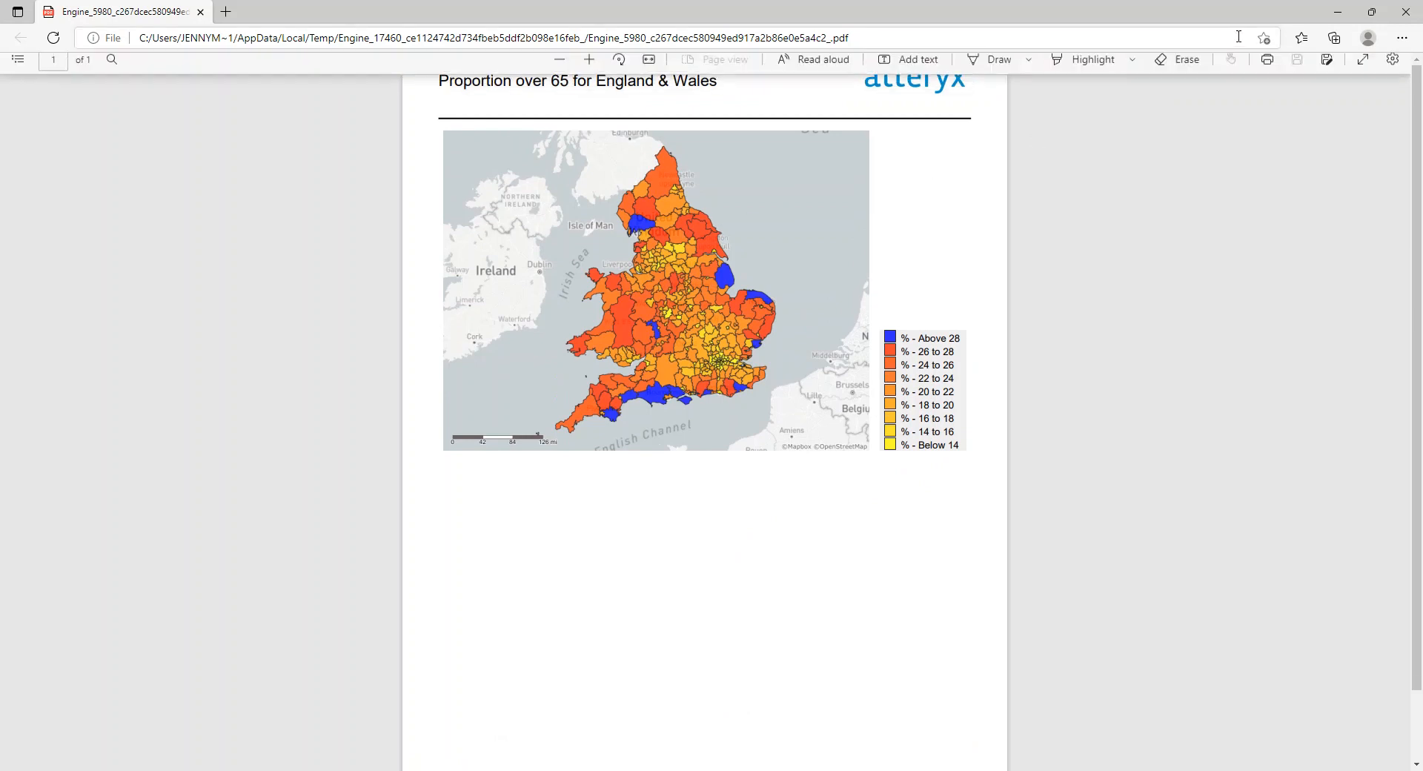
pyautogui.click(1406, 12)
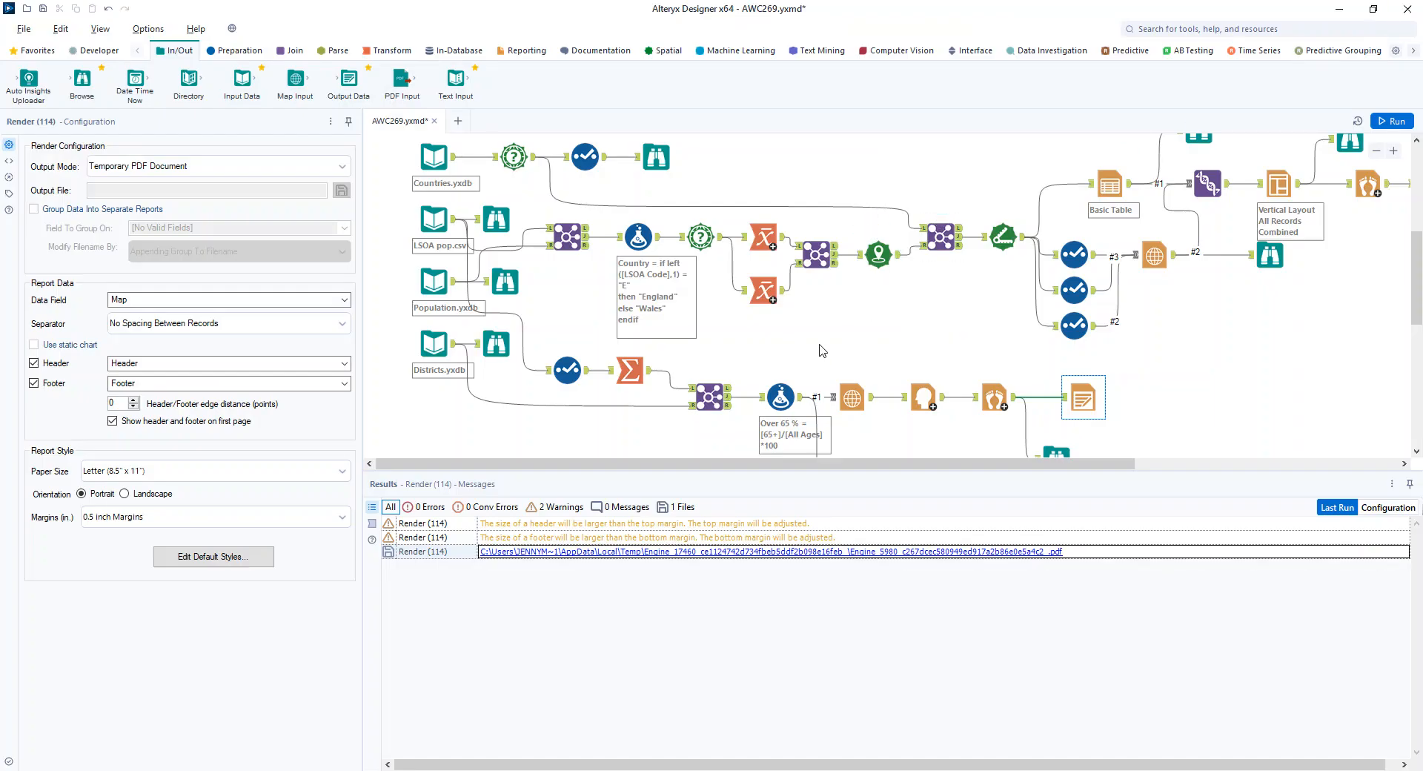
# - Review the area output of the Spatial Info tool below the map branch and the Population Density formula
pyautogui.scroll(-4, 819, 348)
pyautogui.click(851, 274)
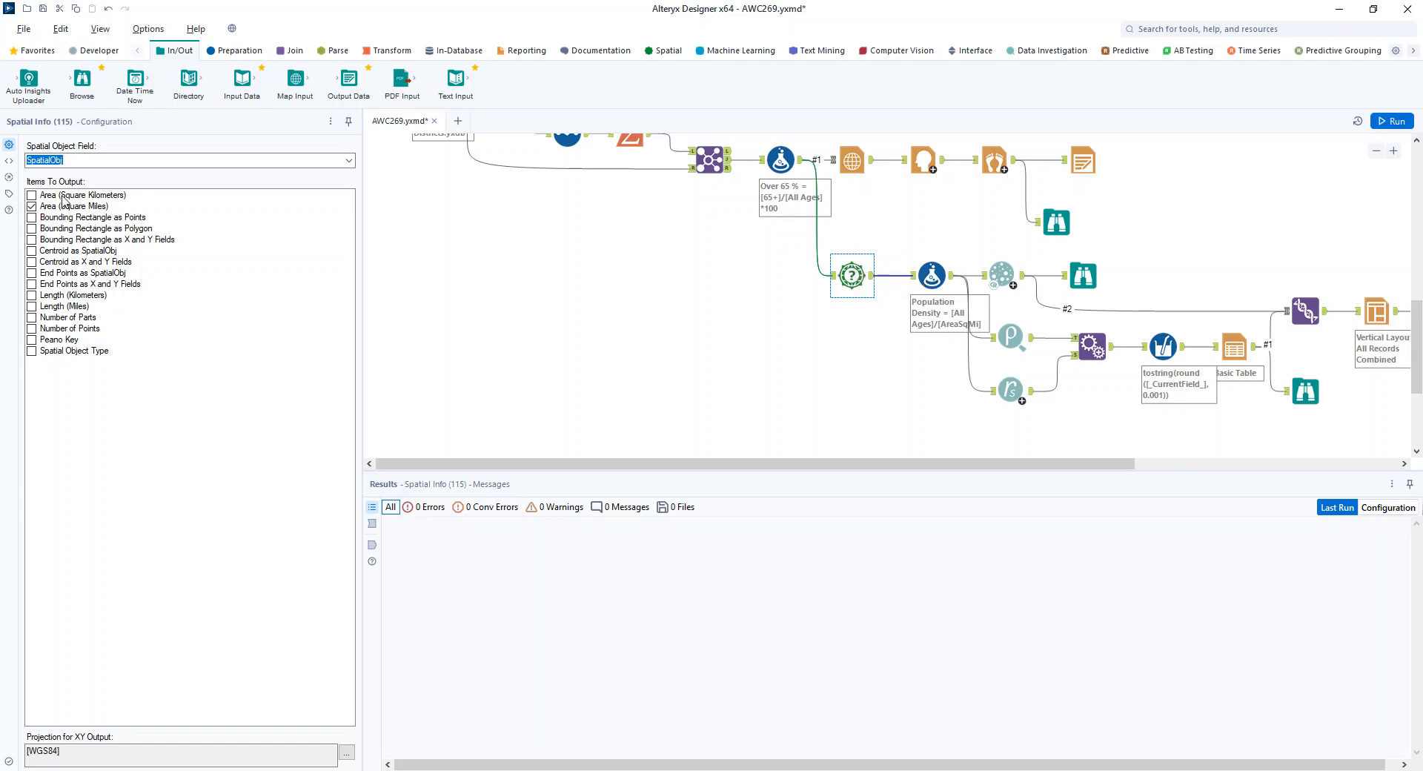
pyautogui.click(931, 275)
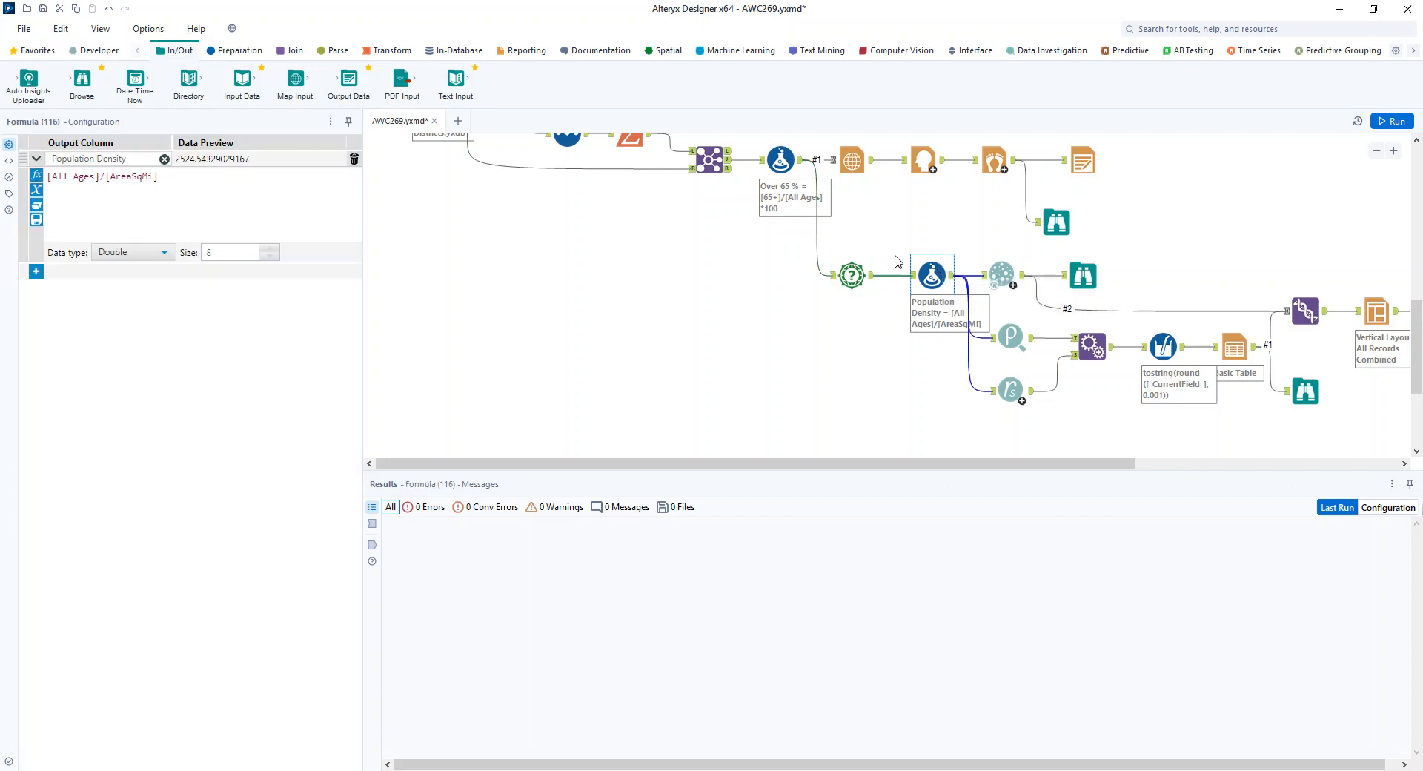
# - Examine the Scatterplot's X and Y fields and view the full graph of Population Density versus Over 65 %
pyautogui.click(1002, 274)
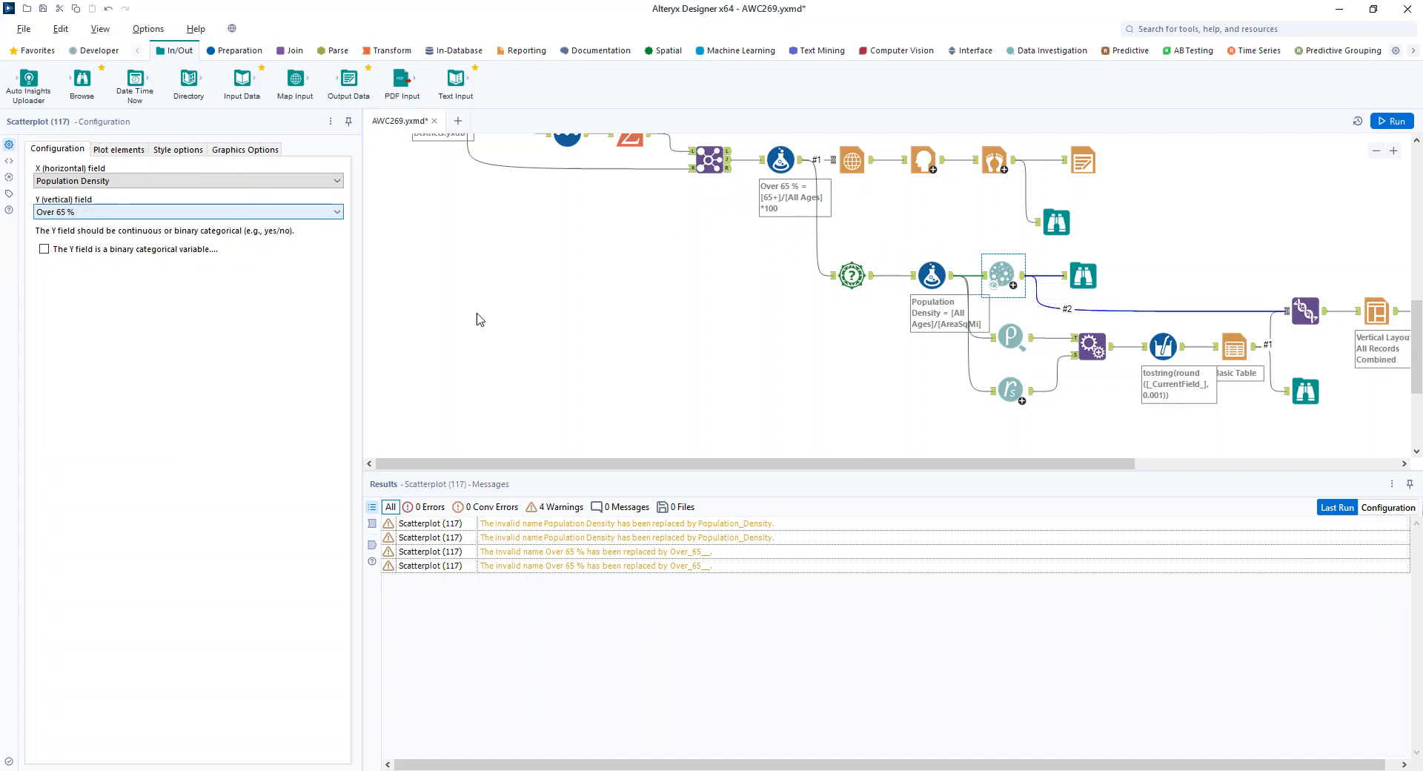
pyautogui.click(1074, 275)
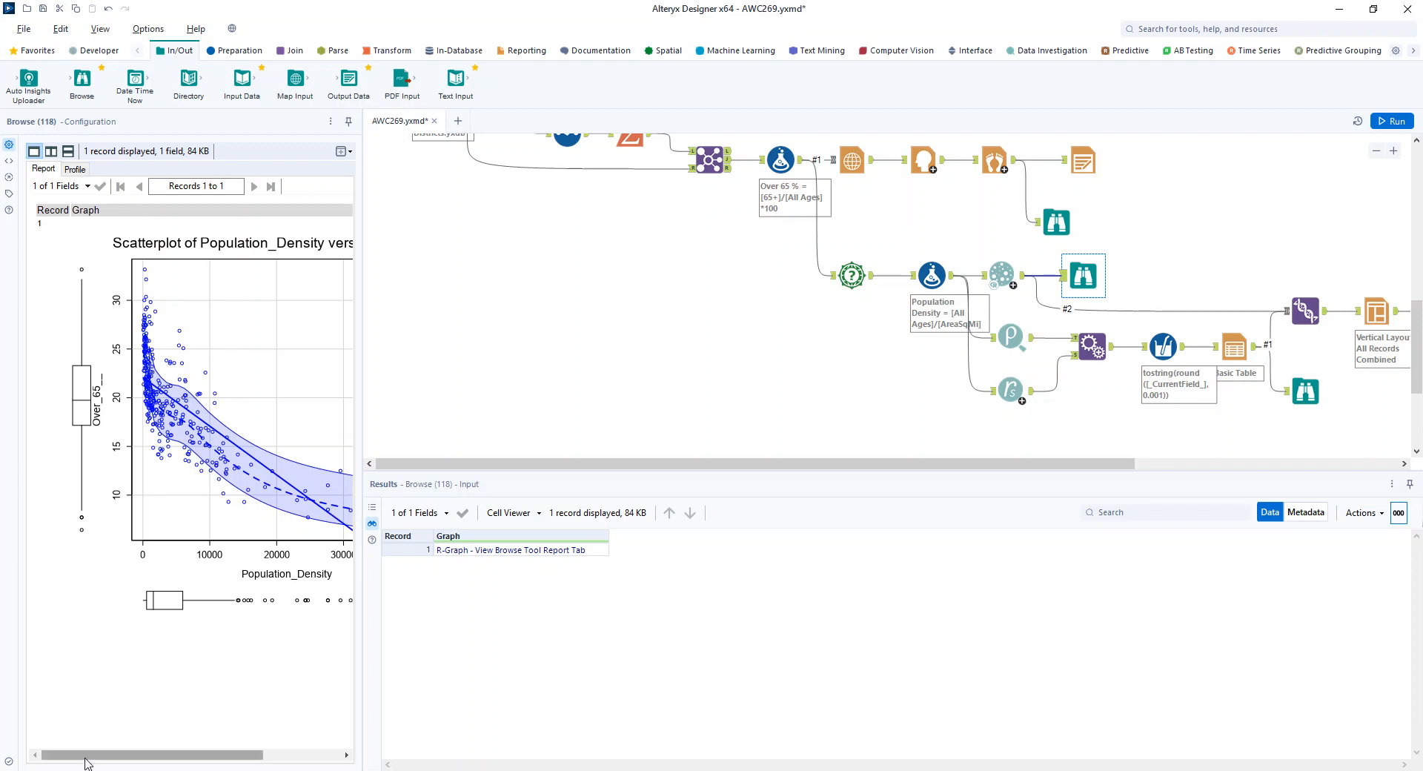
pyautogui.moveTo(87, 757); pyautogui.dragTo(142, 755)
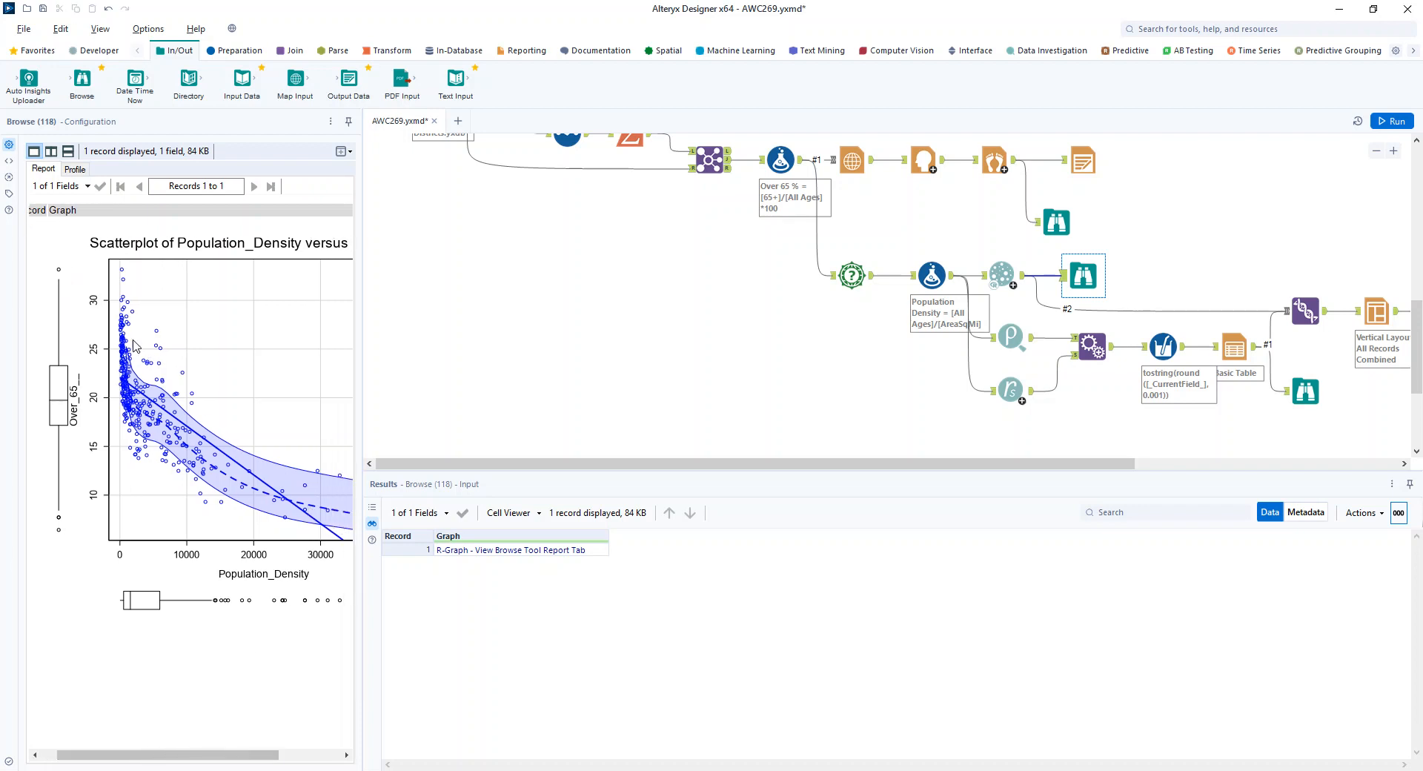
pyautogui.moveTo(209, 752); pyautogui.dragTo(280, 763)
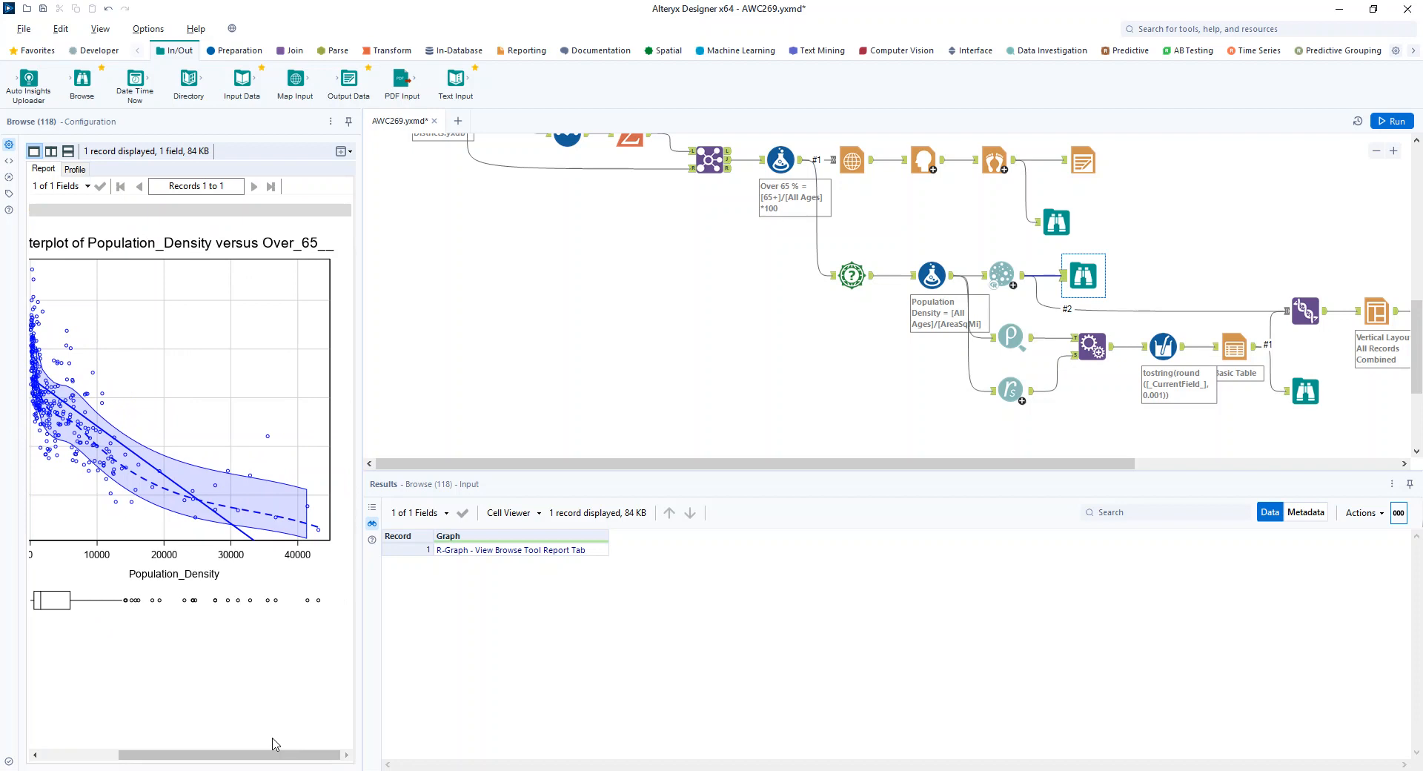
# - Review the Pearson and Spearman Correlation tools' selected fields, Population Density and Over 65 %, and show the Data Investigation tools
pyautogui.click(1014, 328)
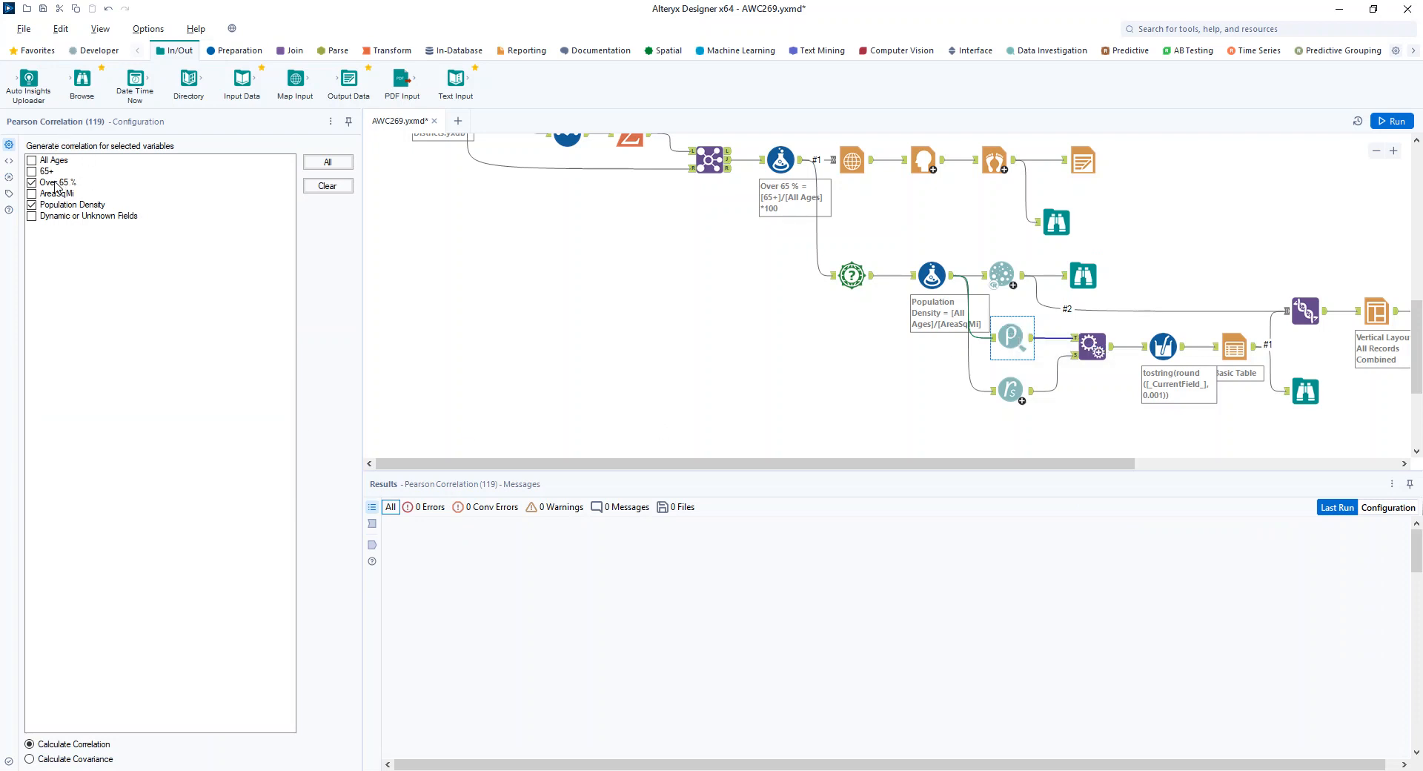
pyautogui.click(1019, 392)
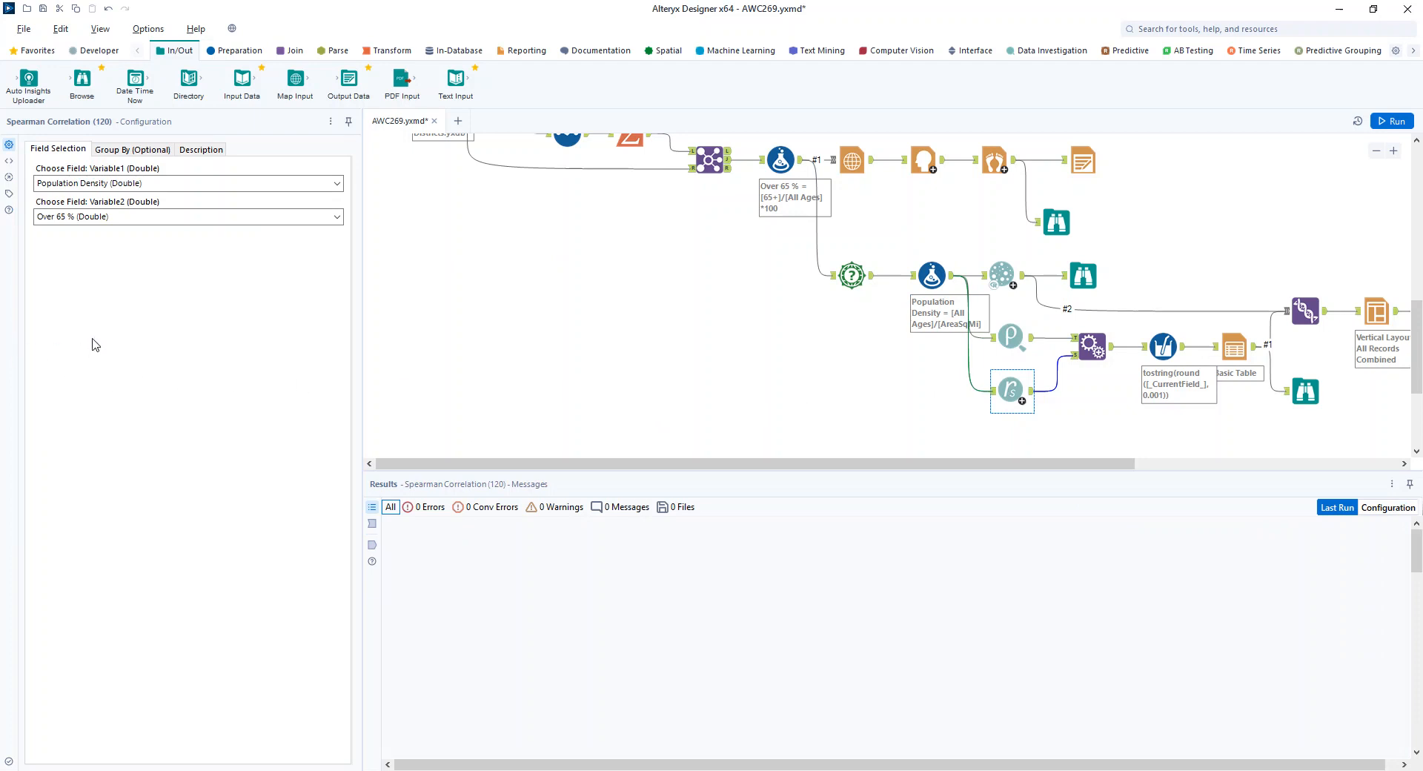
pyautogui.click(1053, 51)
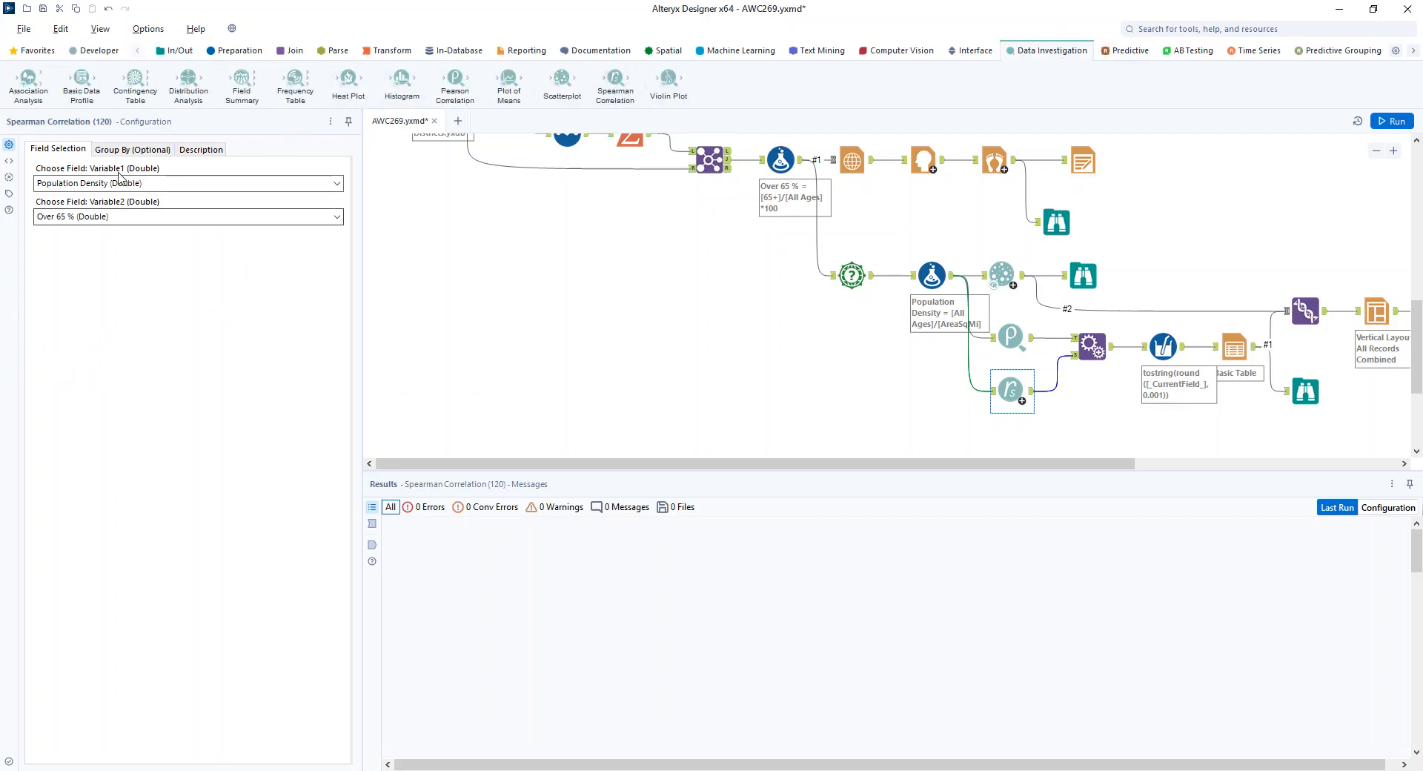
# - Review the appended Pearson and Spearman results, the Multi-Field Formula tostring(round([_CurrentField_],0.001)), and the report table built from them
pyautogui.click(1092, 345)
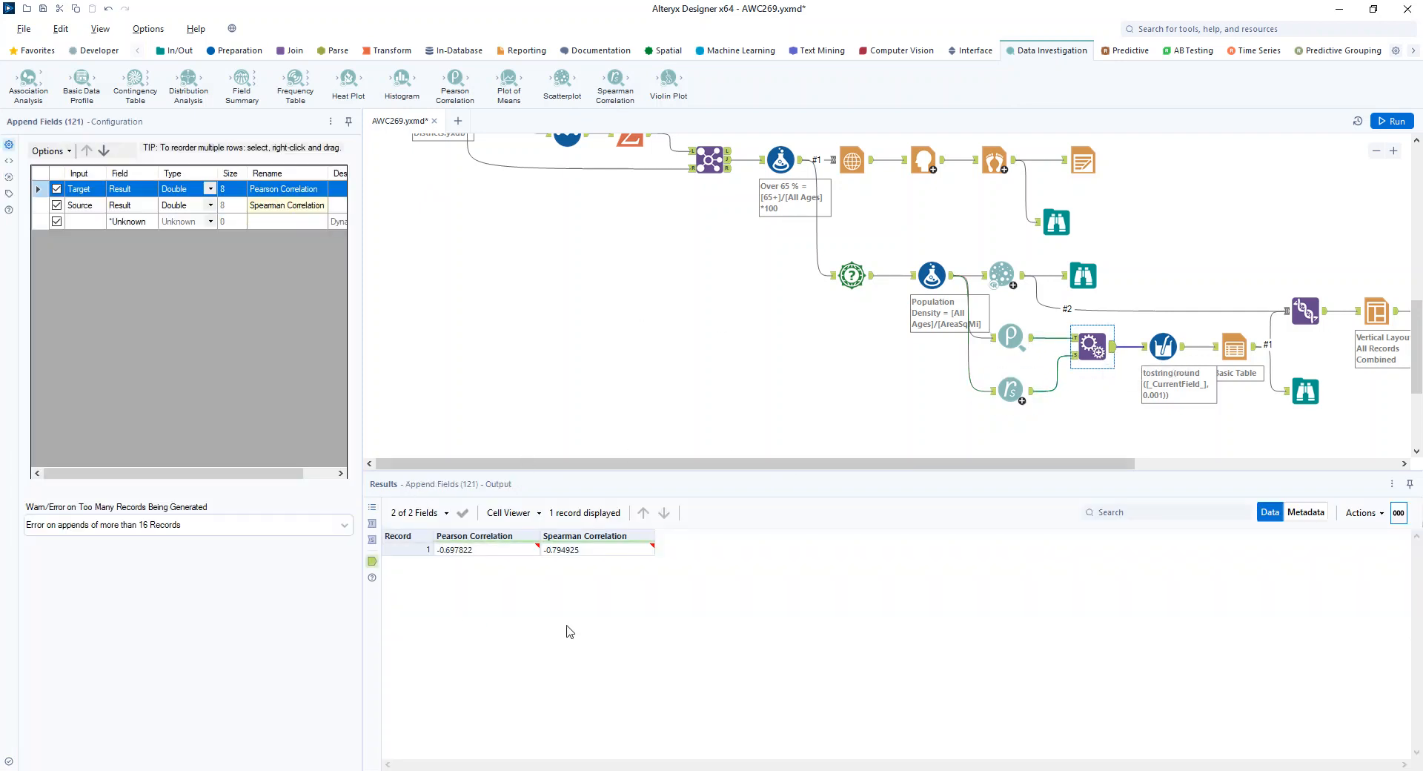
pyautogui.moveTo(655, 464); pyautogui.dragTo(873, 444)
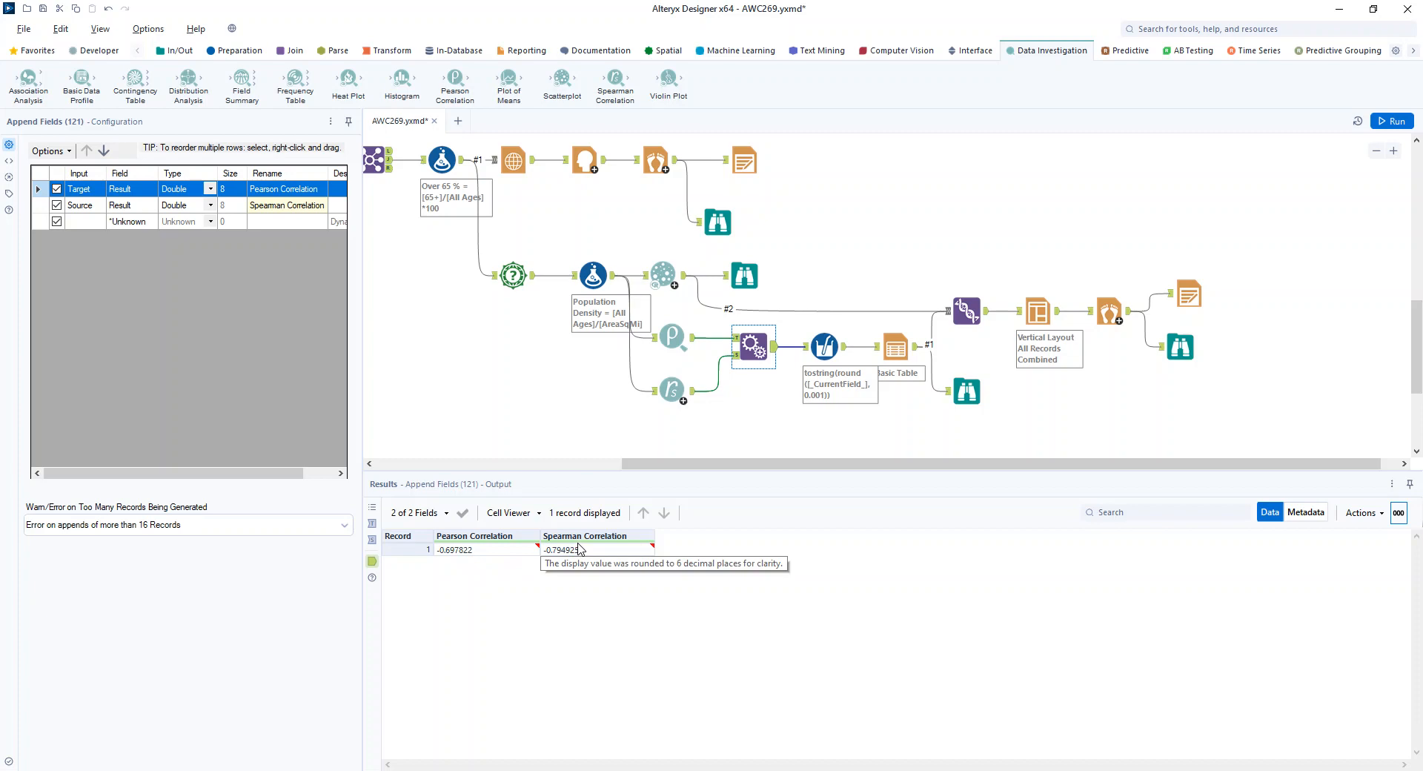
pyautogui.click(815, 361)
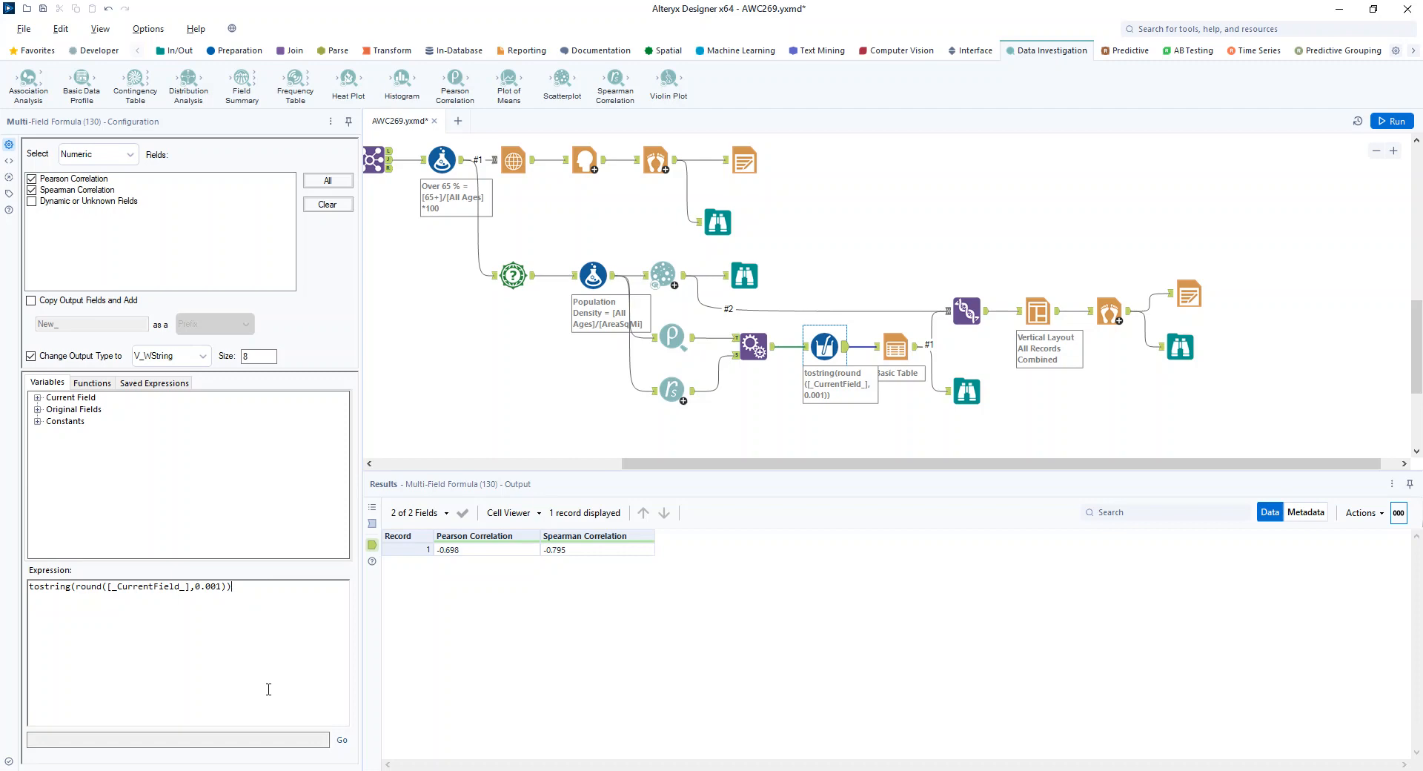
pyautogui.click(966, 391)
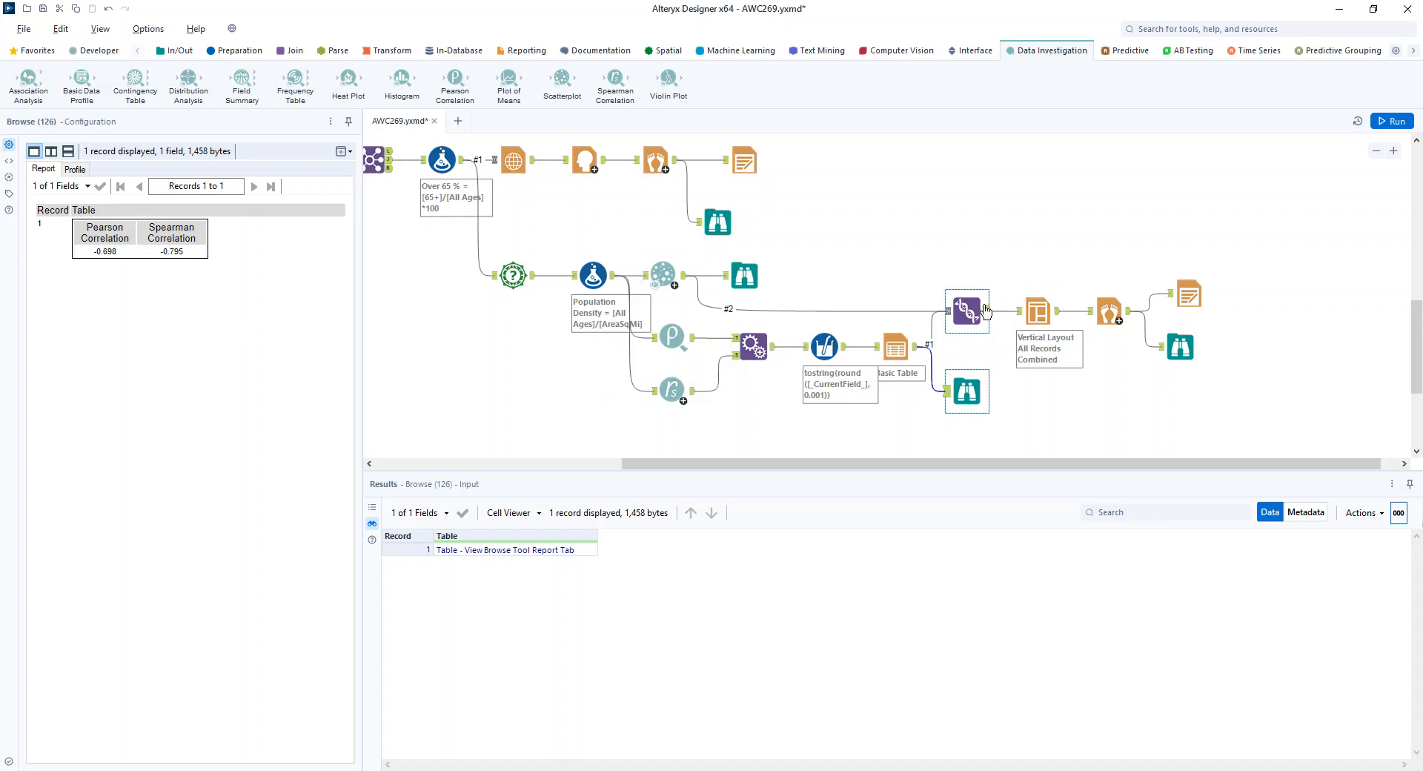
# - Review the vertical Layout settings, and open the scatterplot report's Render output PDF in Microsoft Edge, examine it down to the footer, and close it
pyautogui.click(1055, 316)
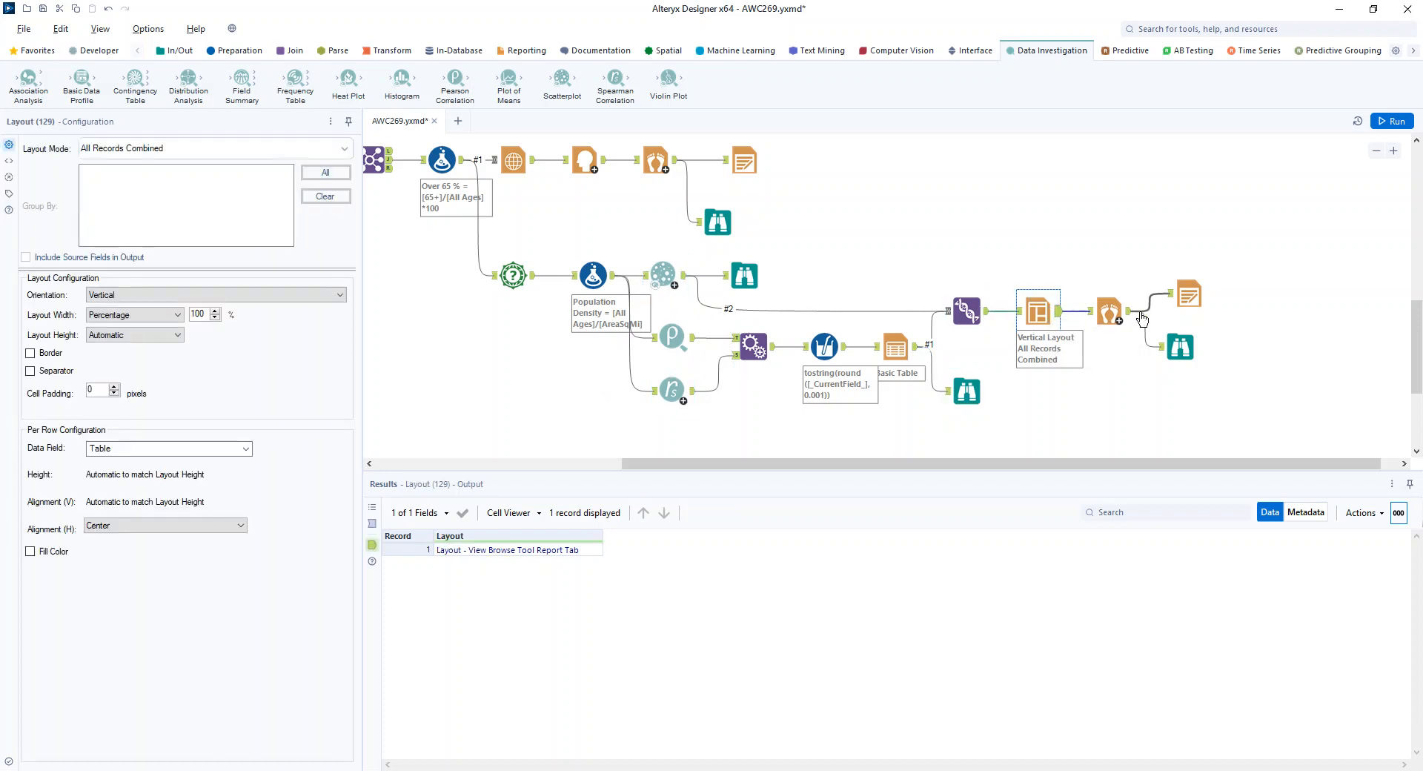
pyautogui.click(1192, 296)
pyautogui.click(1192, 298)
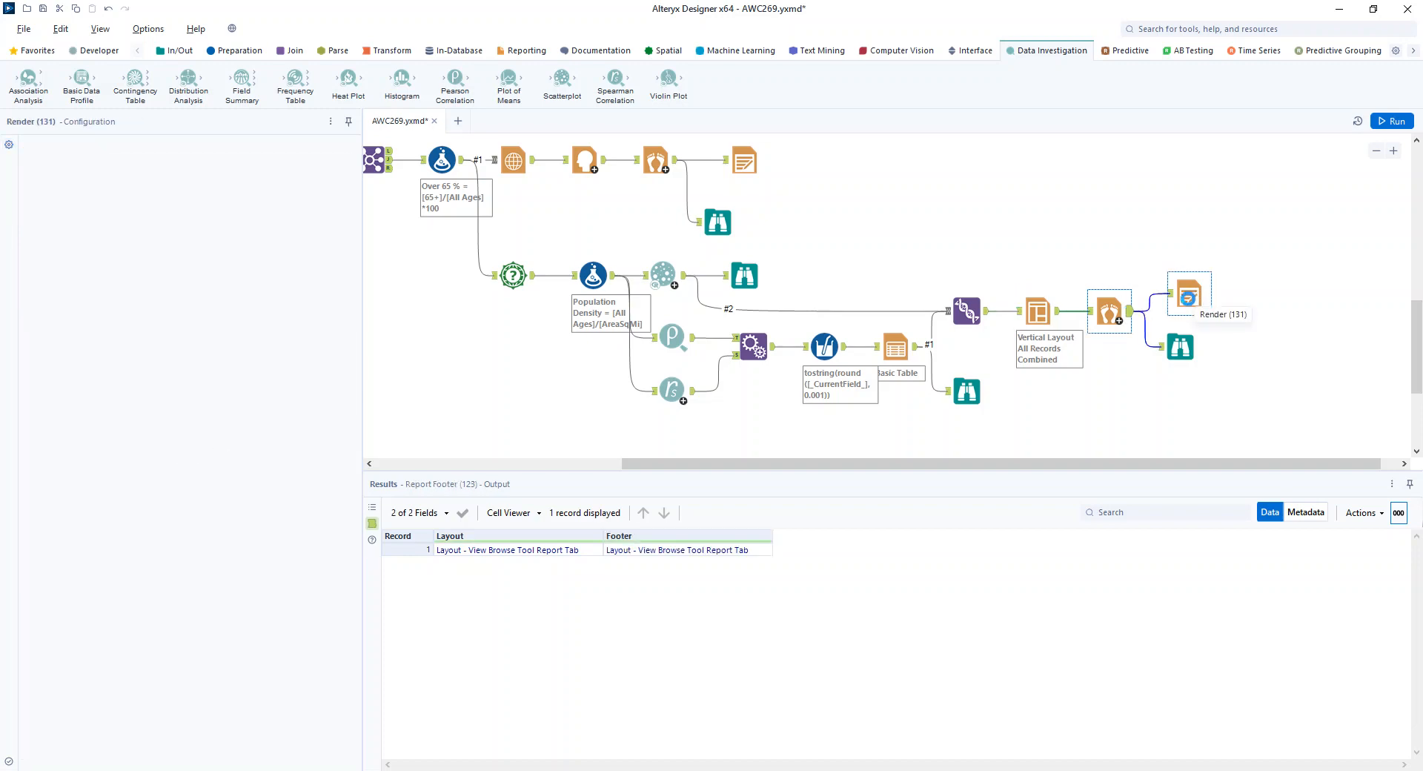
pyautogui.click(372, 507)
pyautogui.click(518, 537)
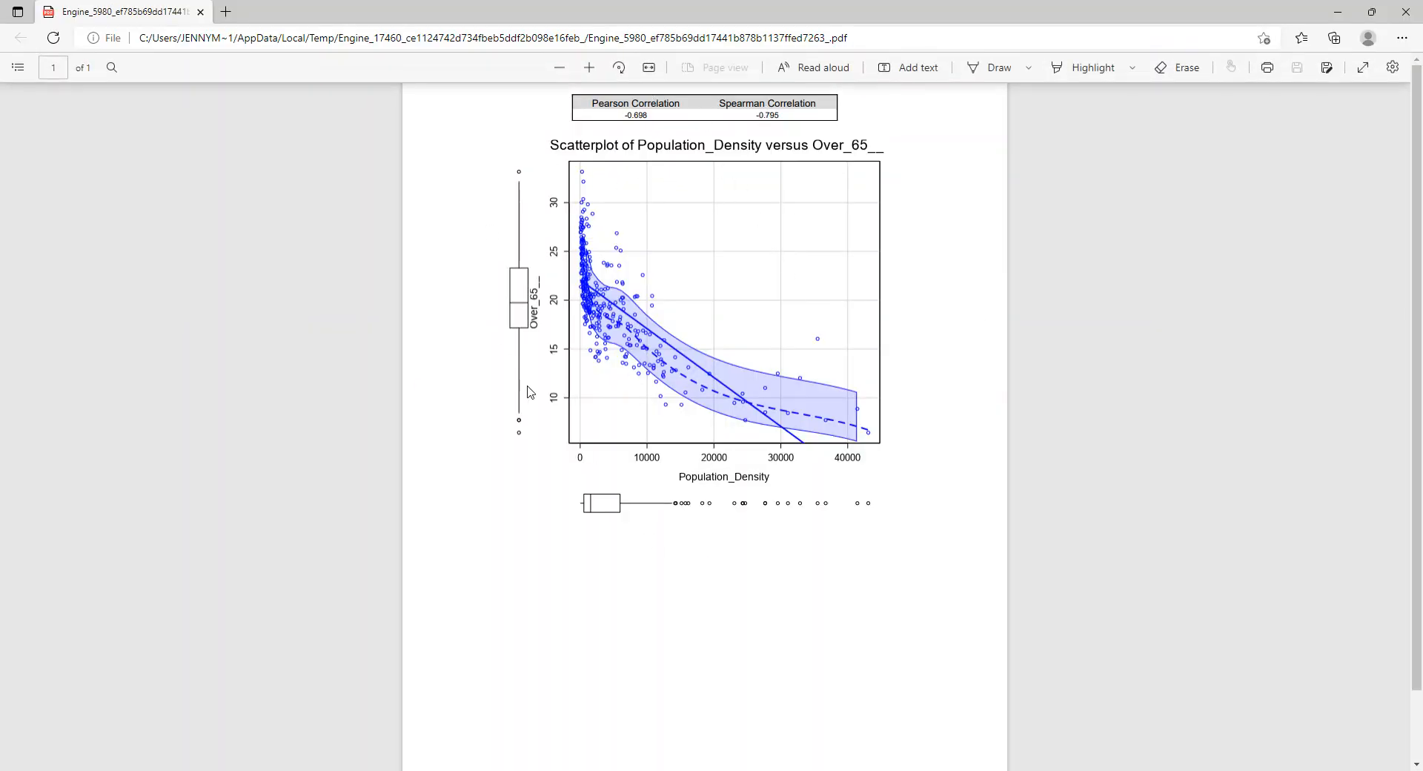
pyautogui.scroll(-2, 680, 478)
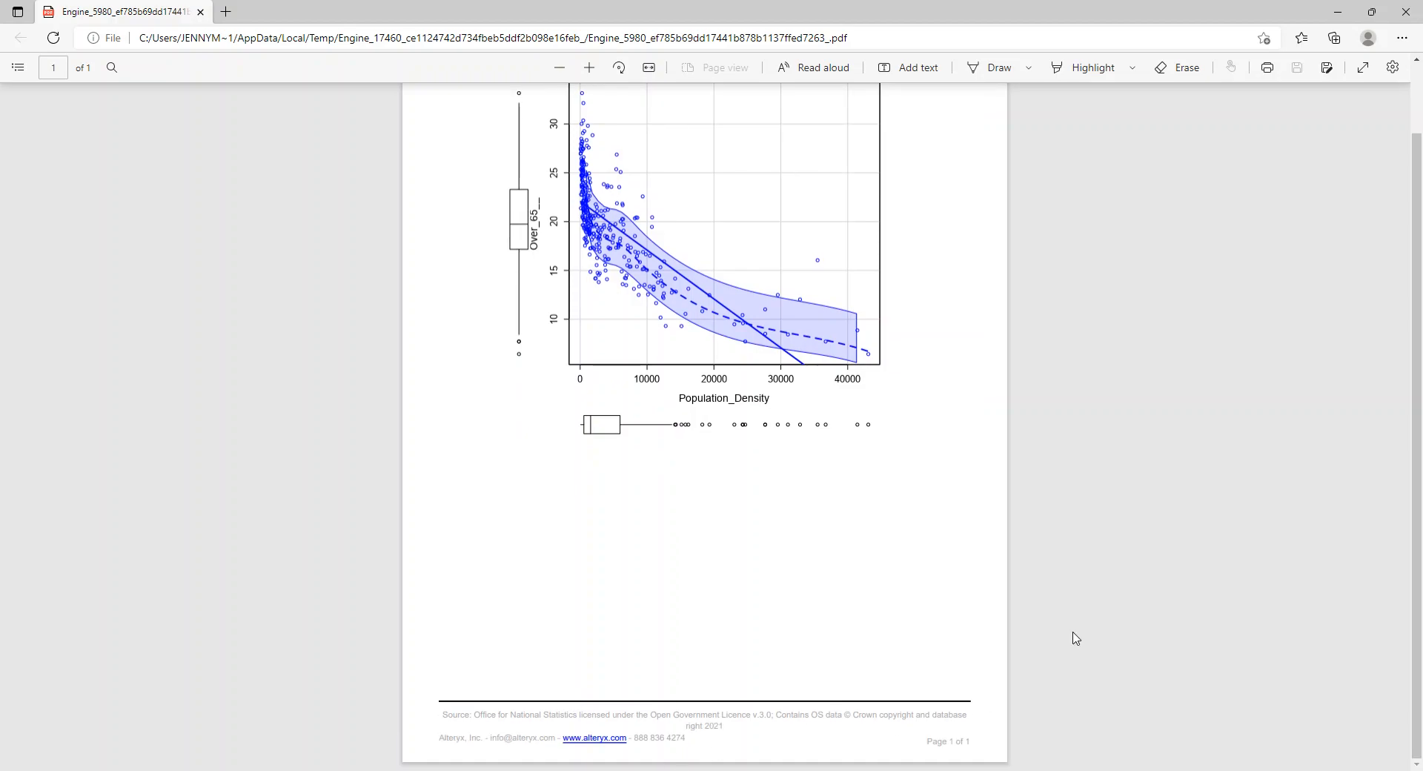
pyautogui.click(1407, 11)
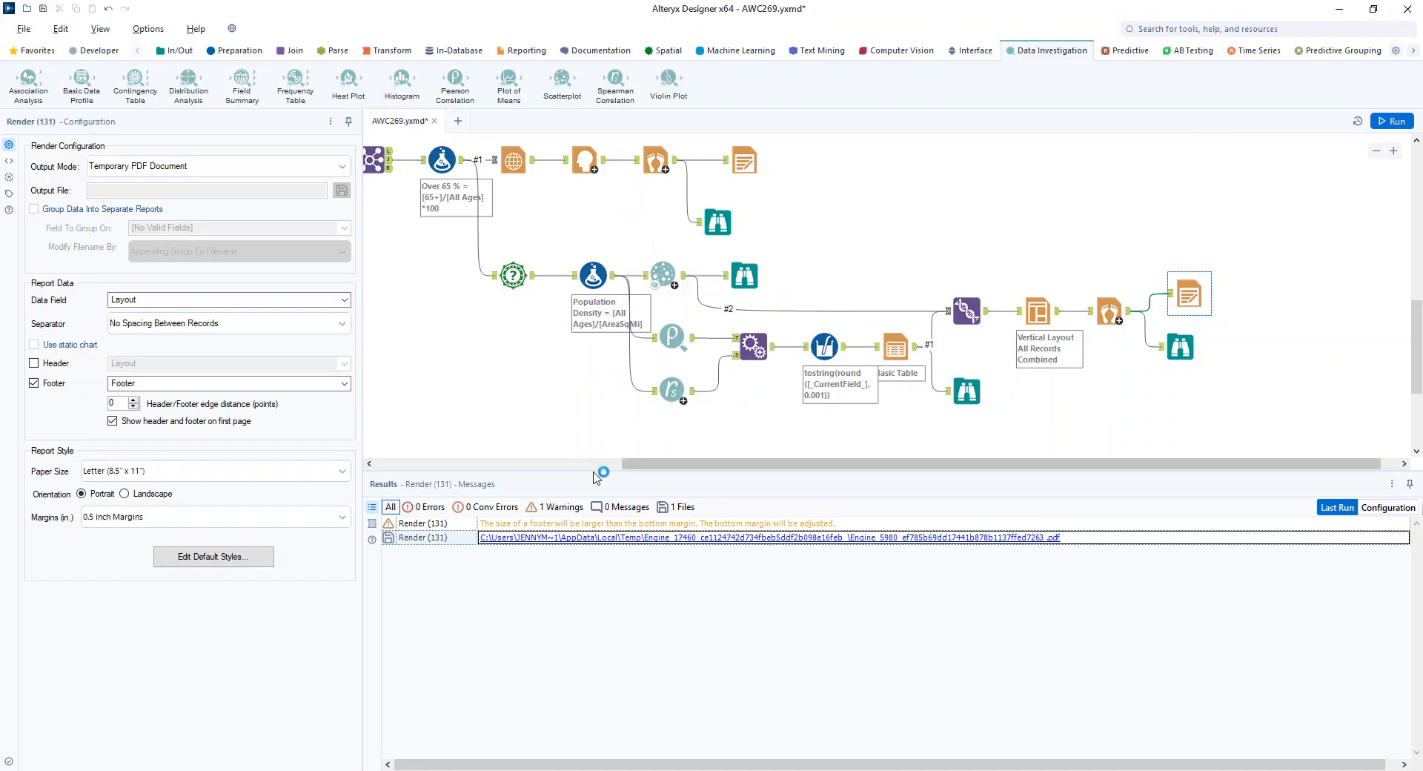